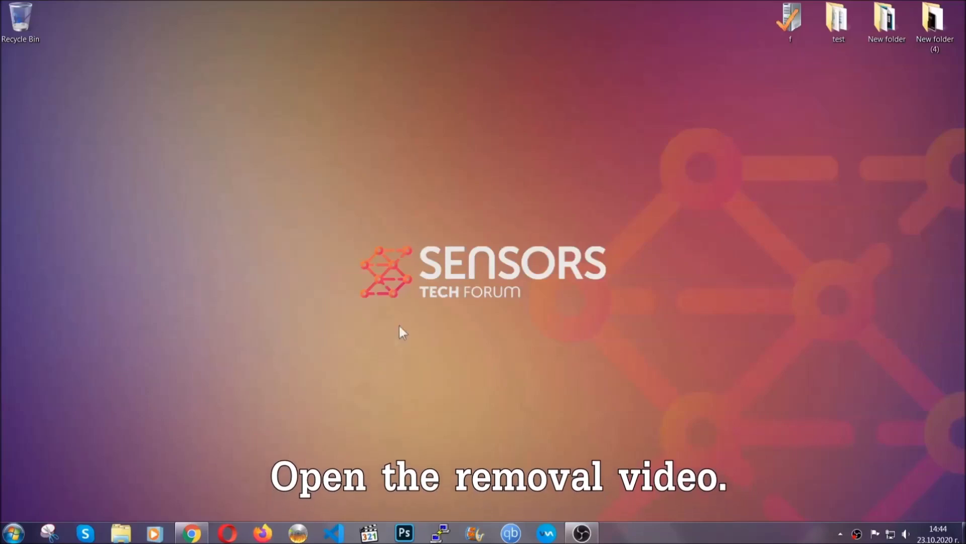
# Open the SpyHunter Download and Install Instructions page from the video description and launch the downloaded SpyHunter-Installer.exe.
pyautogui.click(191, 535)
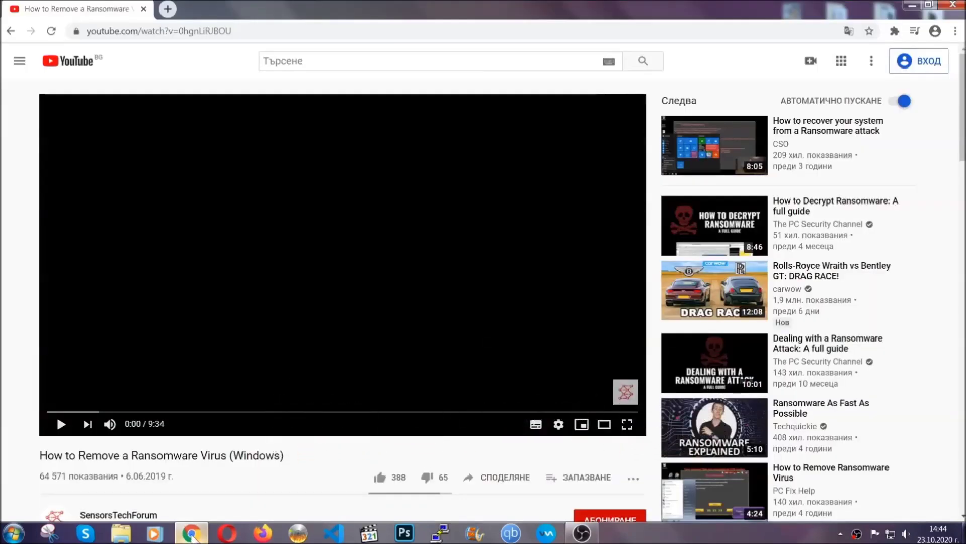
pyautogui.scroll(-4, 177, 410)
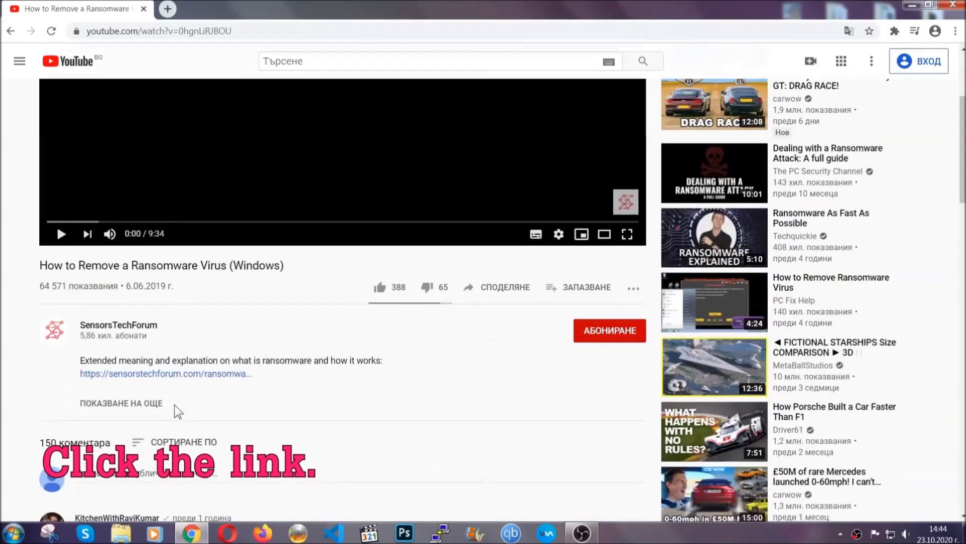
pyautogui.click(191, 374)
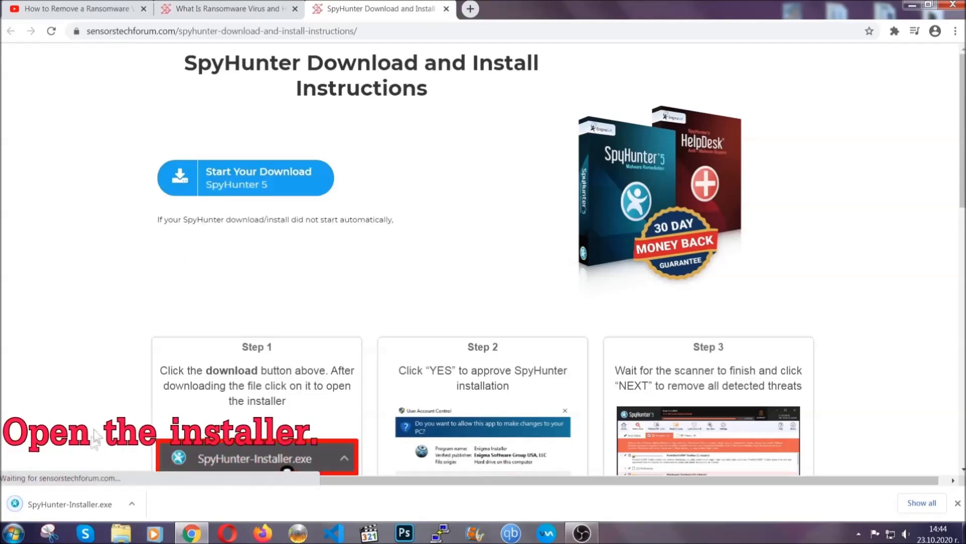
pyautogui.click(68, 503)
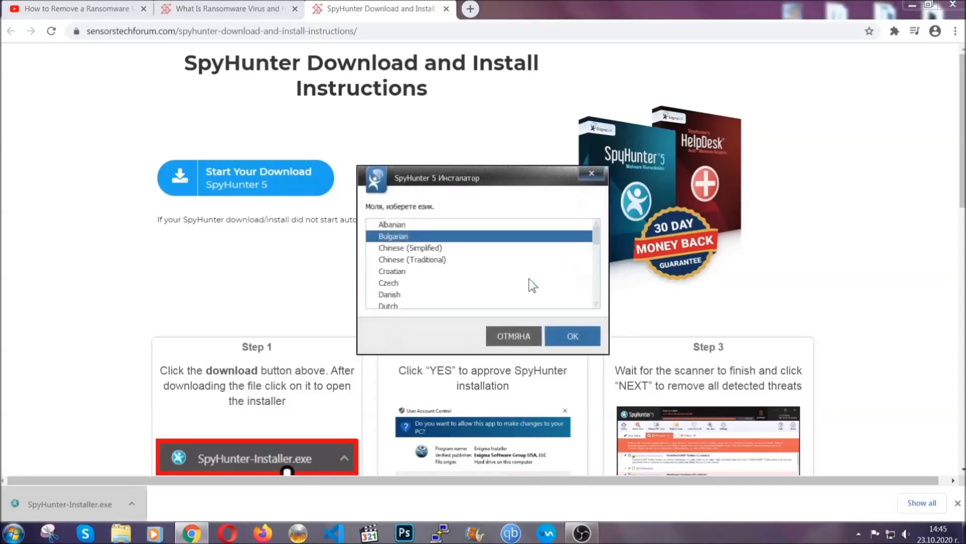
# Install SpyHunter 5 in English, accepting the EULA and Privacy Policy, then close the finished installer.
pyautogui.scroll(-2, 496, 276)
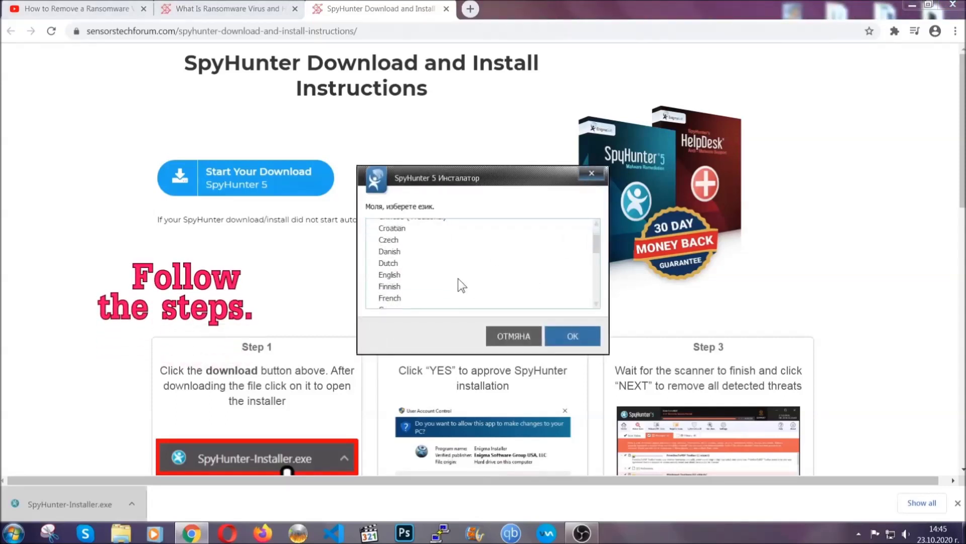
pyautogui.click(456, 276)
pyautogui.click(561, 335)
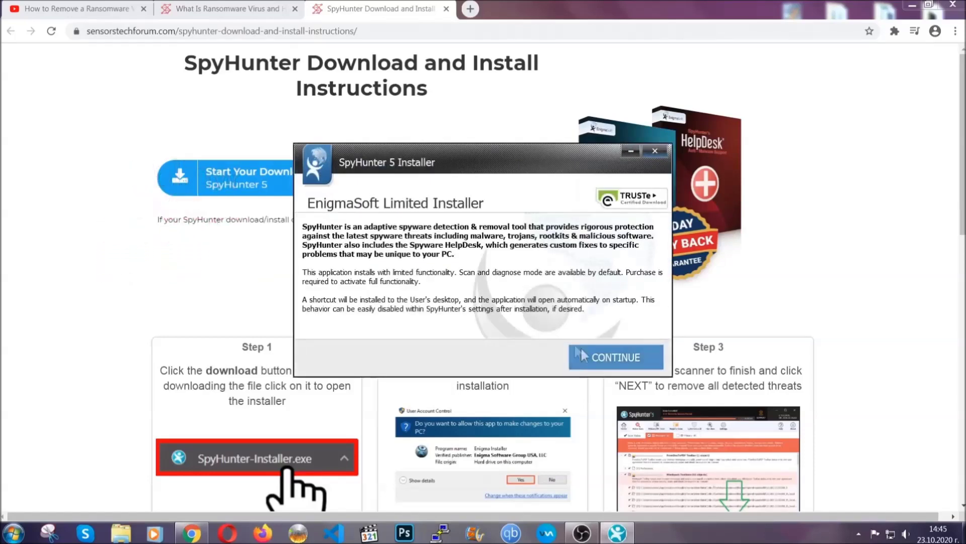
pyautogui.click(582, 353)
pyautogui.click(554, 326)
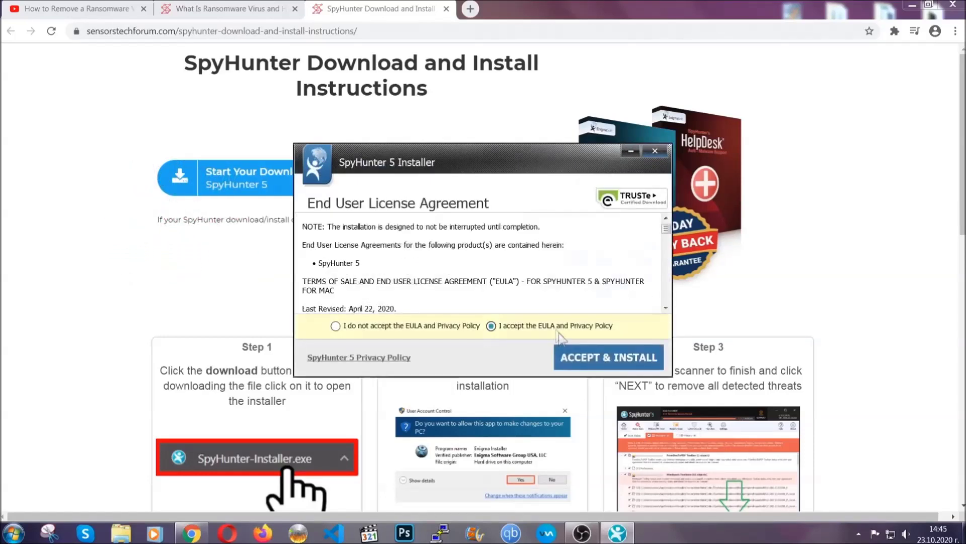
pyautogui.click(578, 354)
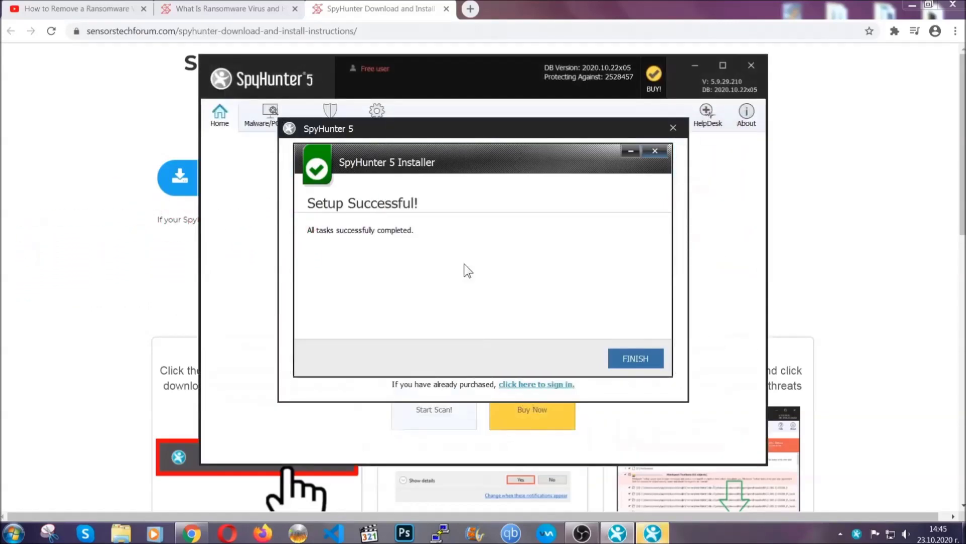
pyautogui.click(620, 360)
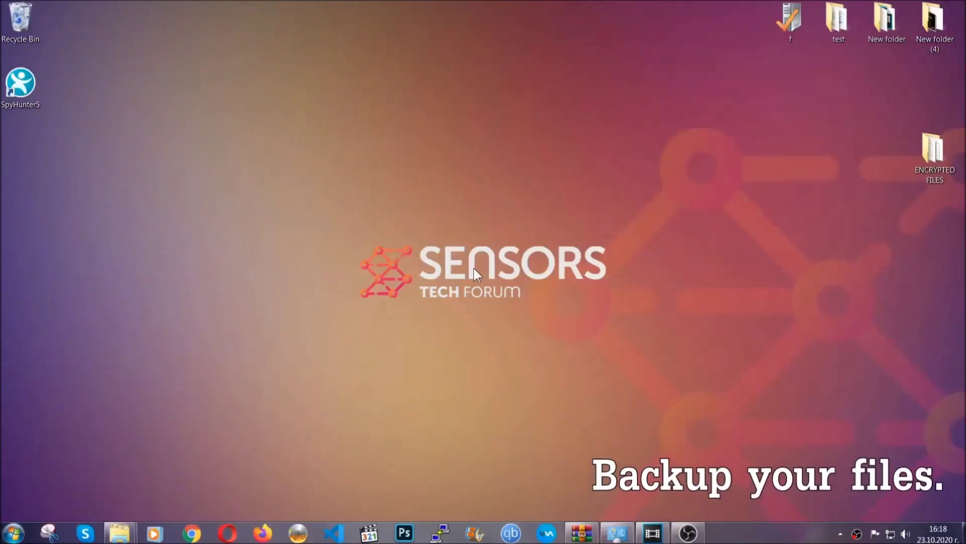
# Copy all six .efji files from the ENCRYPTED FILES folder.
pyautogui.doubleClick(928, 155)
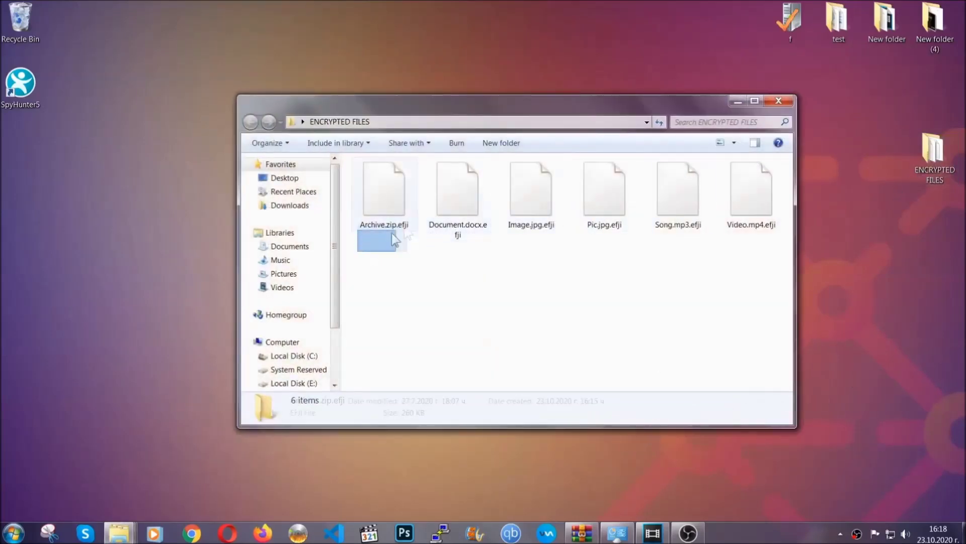
pyautogui.moveTo(395, 241); pyautogui.dragTo(756, 179)
pyautogui.rightClick(756, 179)
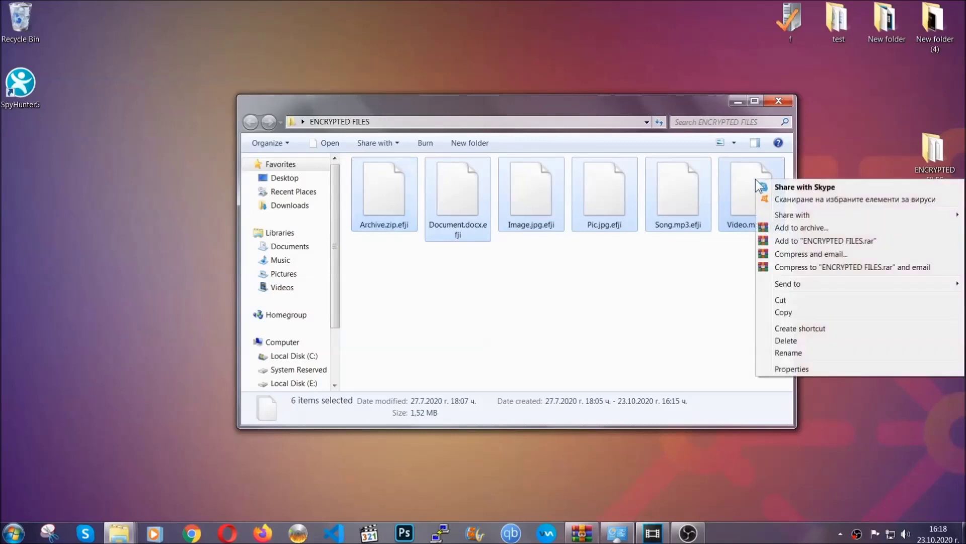
pyautogui.click(782, 314)
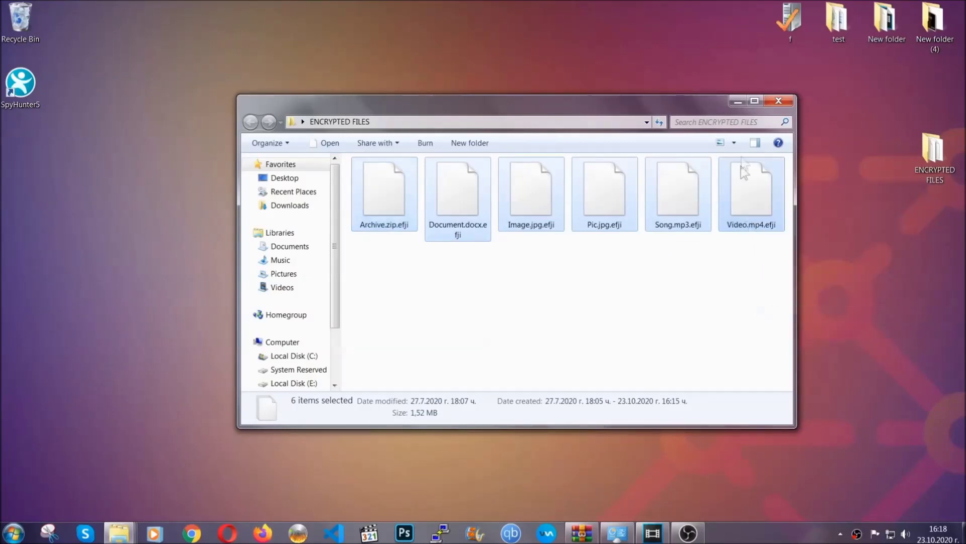
pyautogui.click(738, 101)
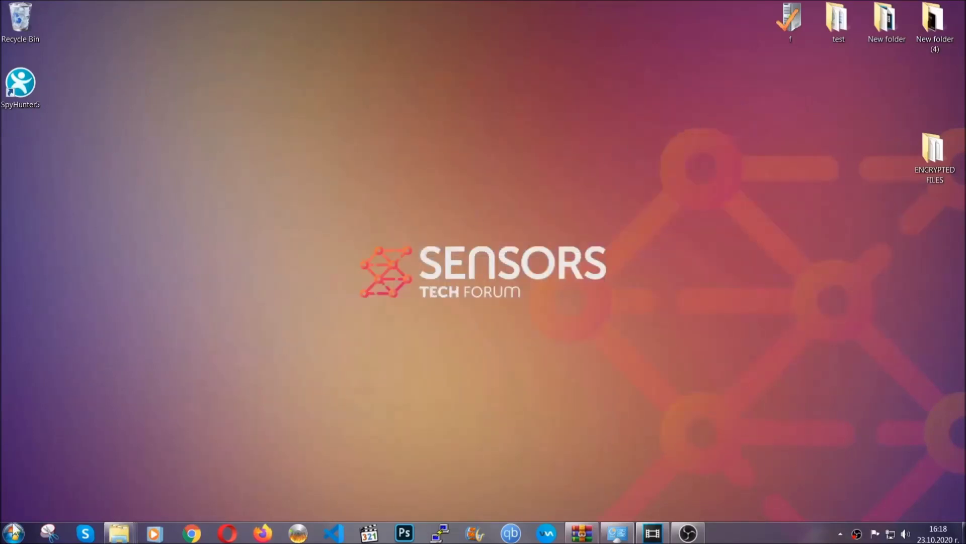
# Paste the six encrypted files onto FLASH DRIVE (H:) and close the window.
pyautogui.click(14, 533)
pyautogui.click(183, 378)
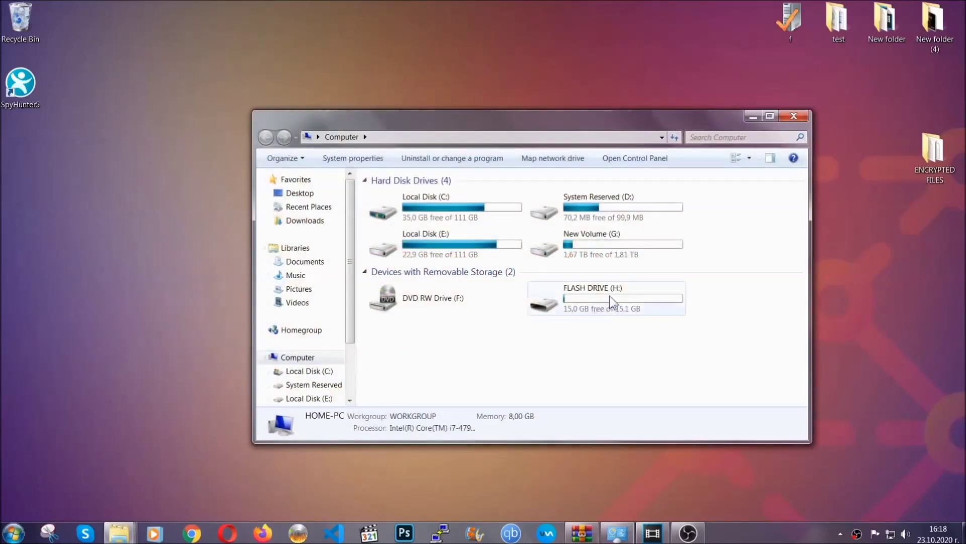
pyautogui.doubleClick(609, 295)
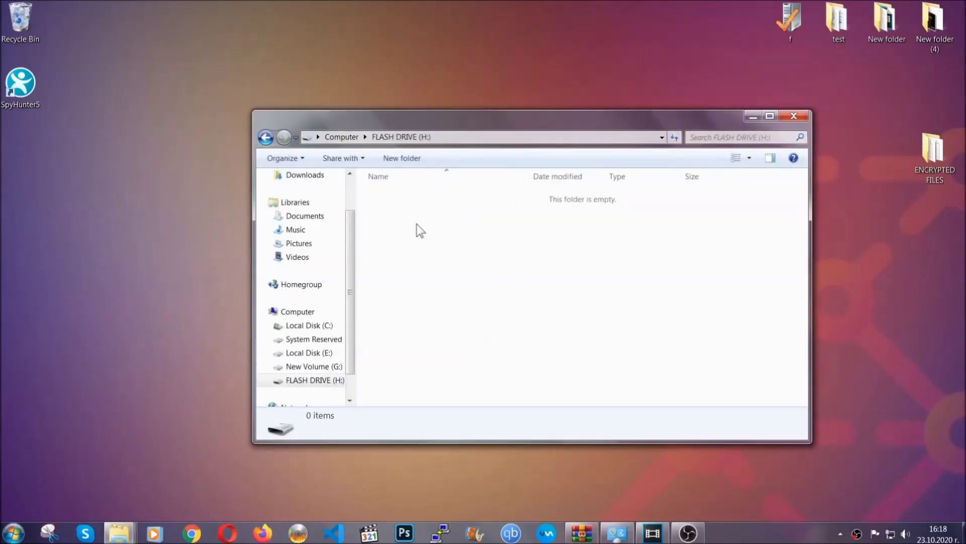
pyautogui.rightClick(417, 224)
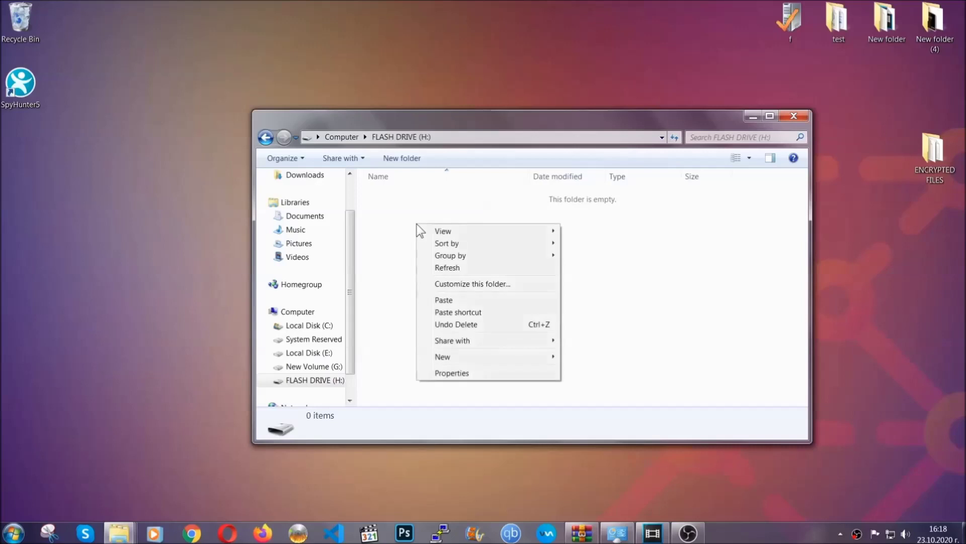
pyautogui.click(440, 301)
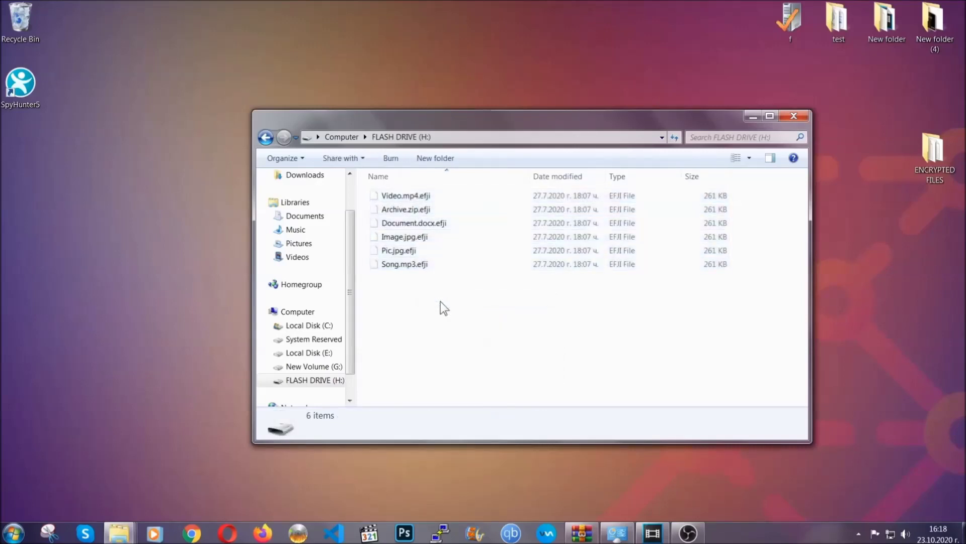
pyautogui.click(795, 117)
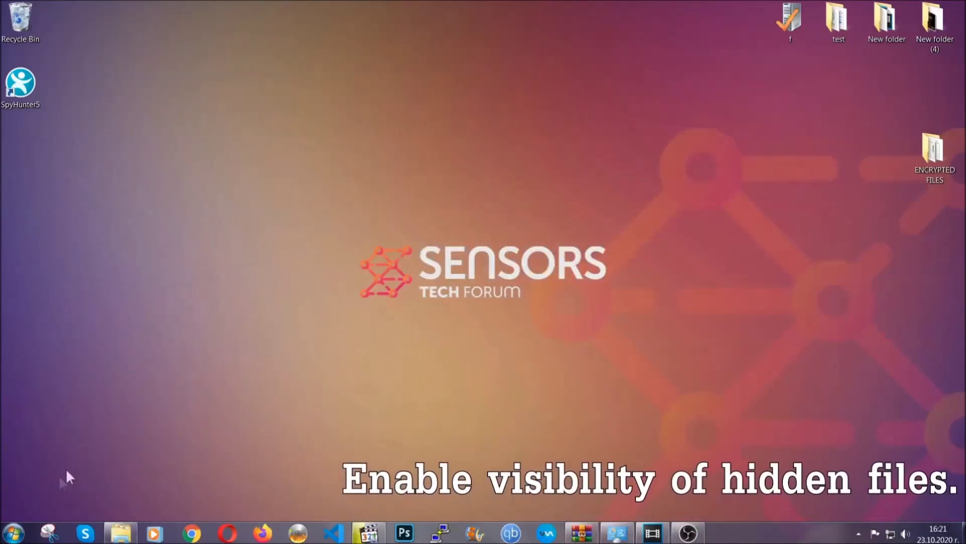
# Find 'hidden files and folders' in the Start menu and enable Show hidden files, folders, and drives.
pyautogui.click(13, 533)
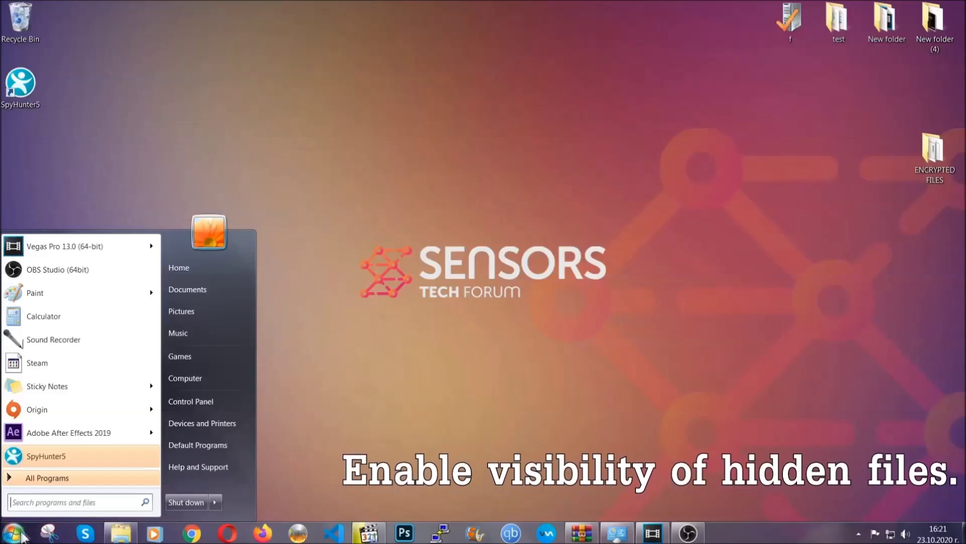
pyautogui.click(42, 499)
pyautogui.write('showh')
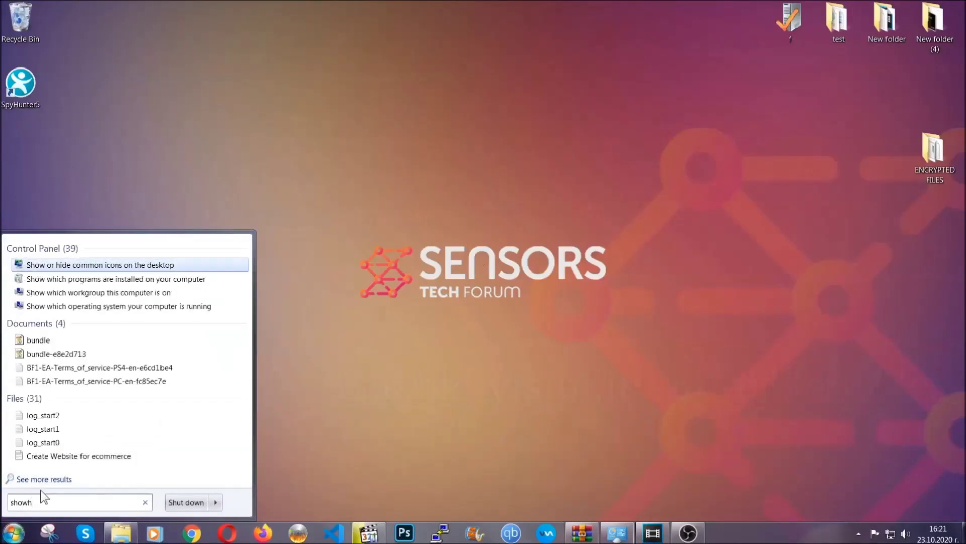
pyautogui.press('BackSpace')
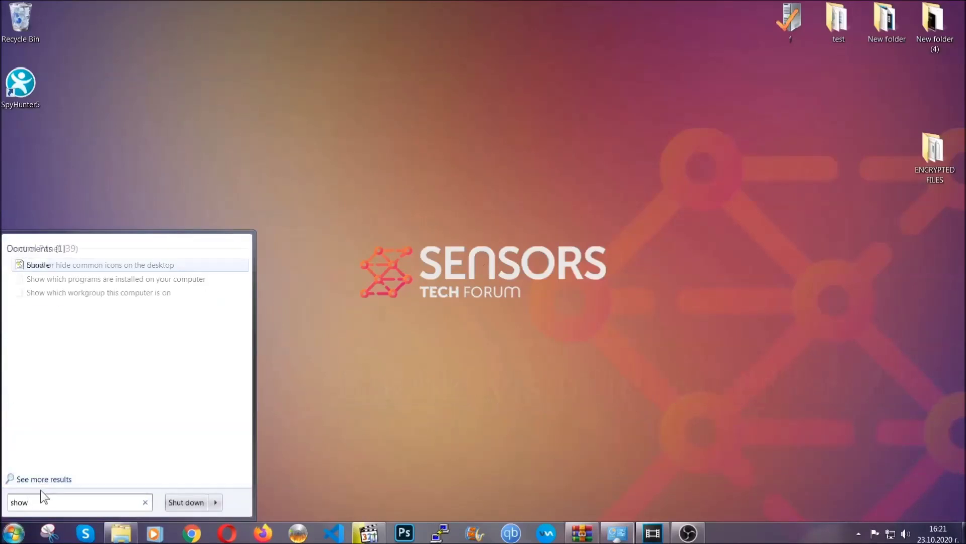
pyautogui.write('hidden files and folders')
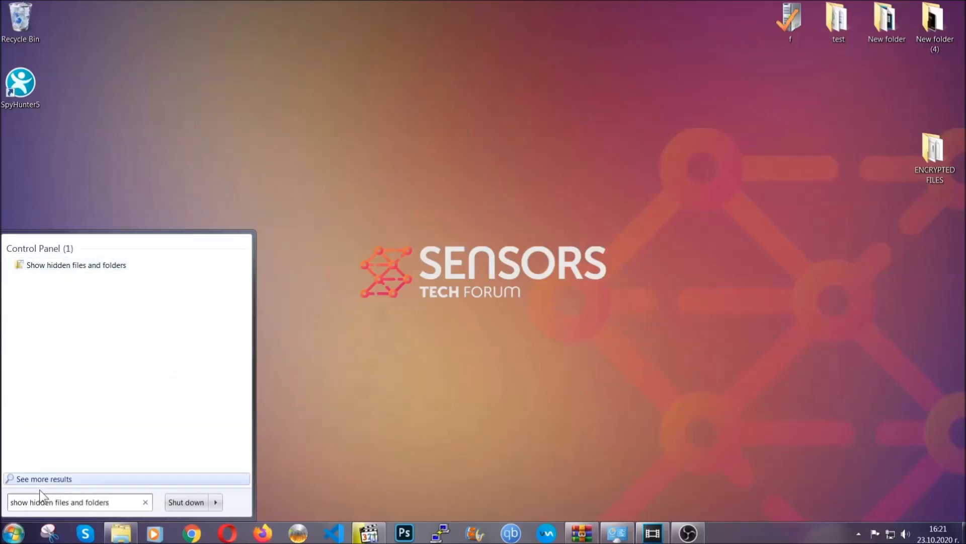
pyautogui.click(114, 266)
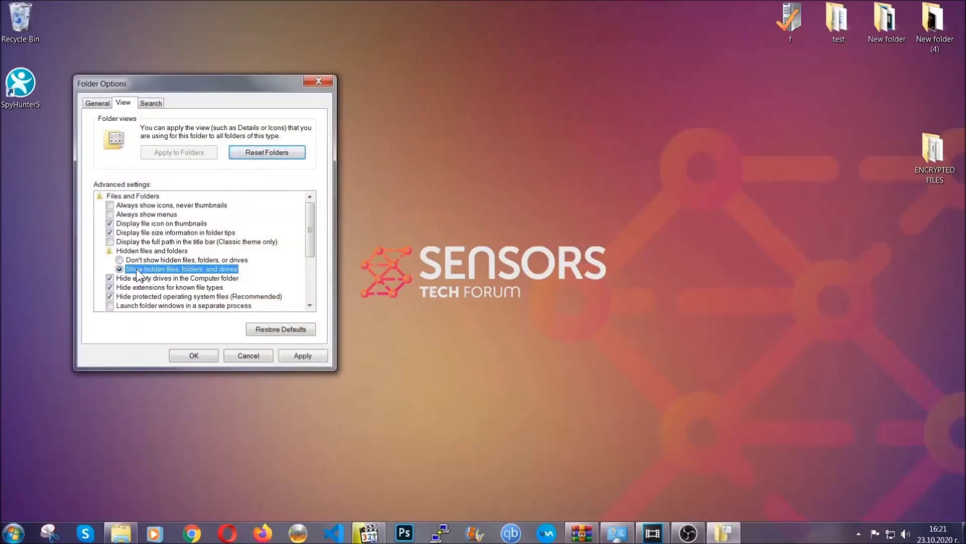
pyautogui.click(301, 356)
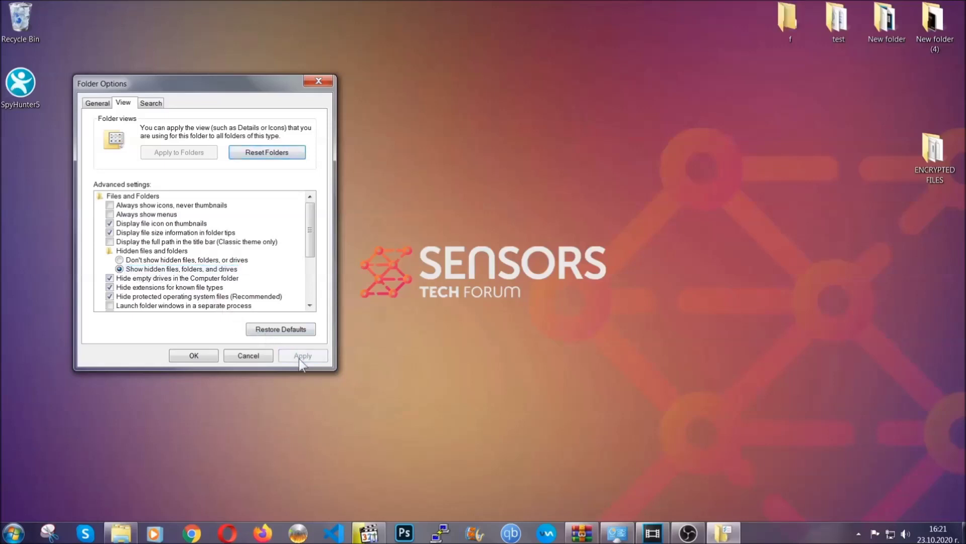
pyautogui.click(192, 356)
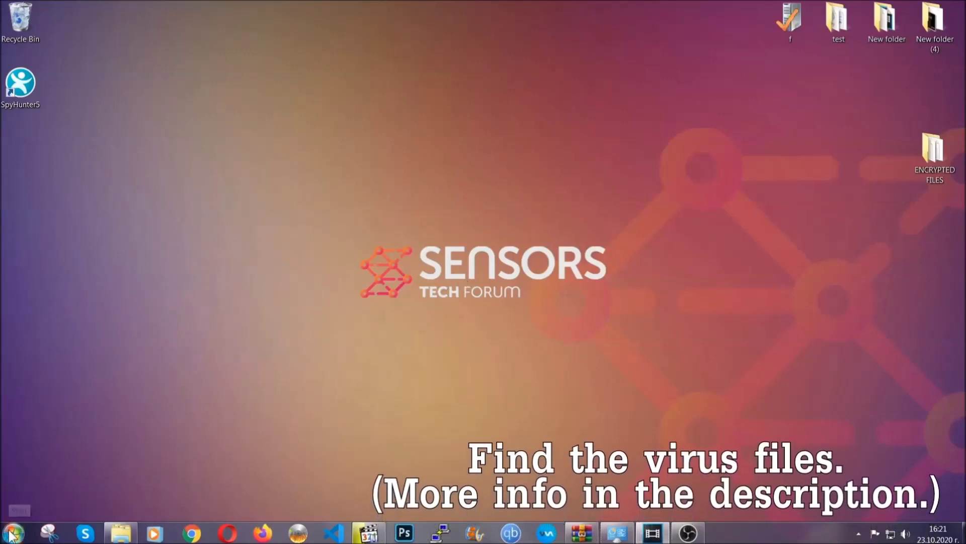
# Search the whole computer for 'fileextension:exe Example Vir' from the Computer window.
pyautogui.press('super')
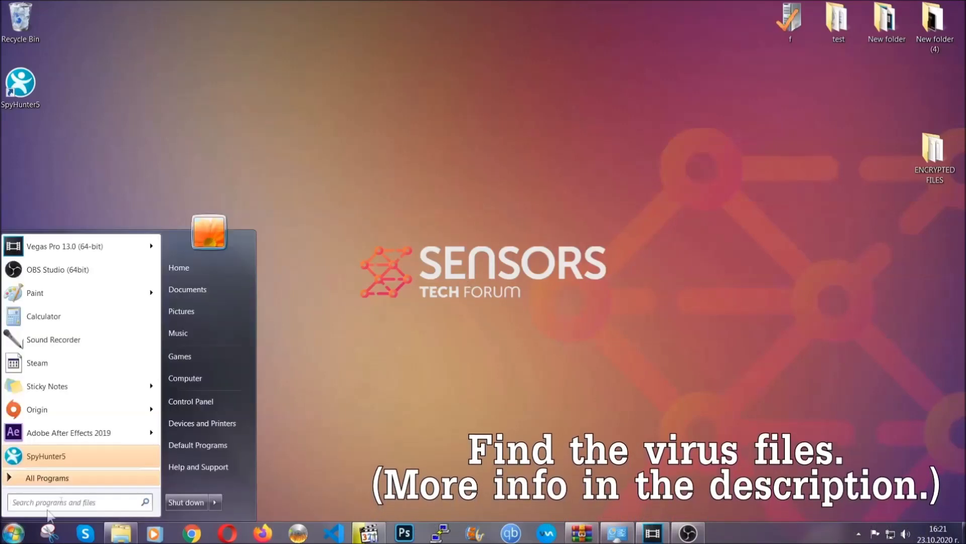
pyautogui.click(198, 376)
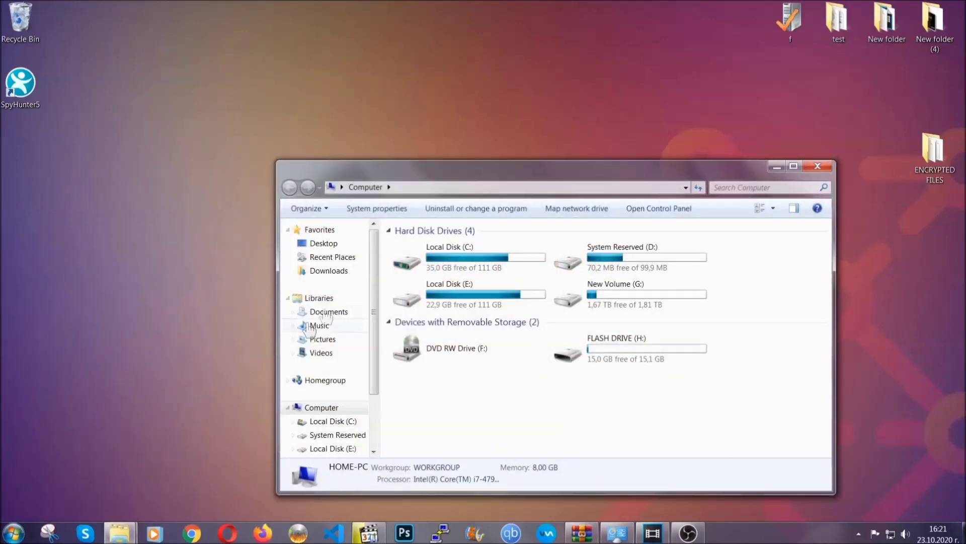
pyautogui.moveTo(525, 177); pyautogui.dragTo(462, 134)
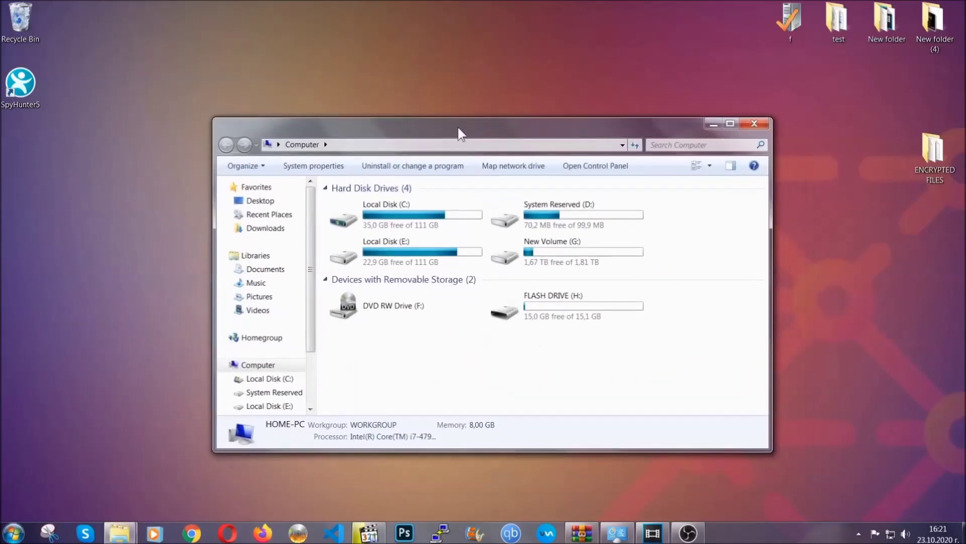
pyautogui.click(657, 145)
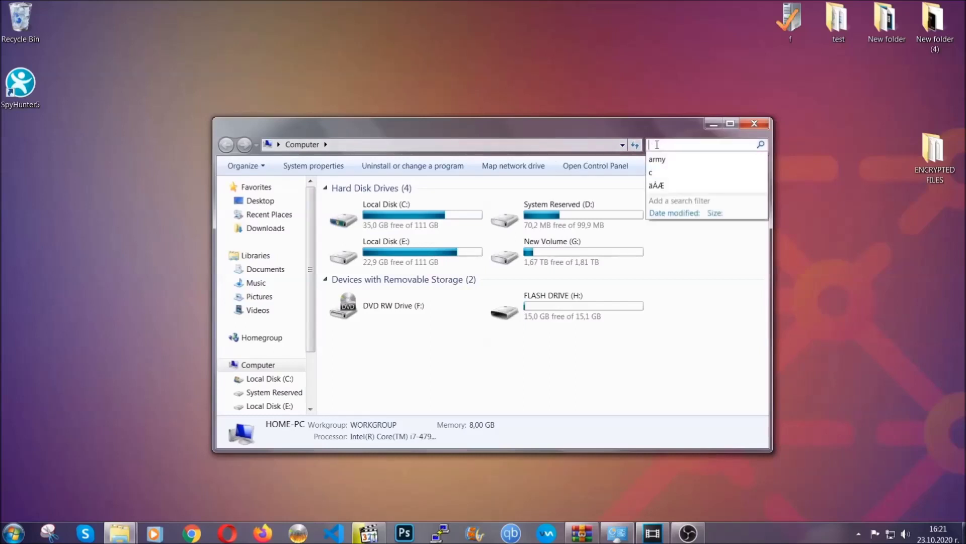
pyautogui.write('file')
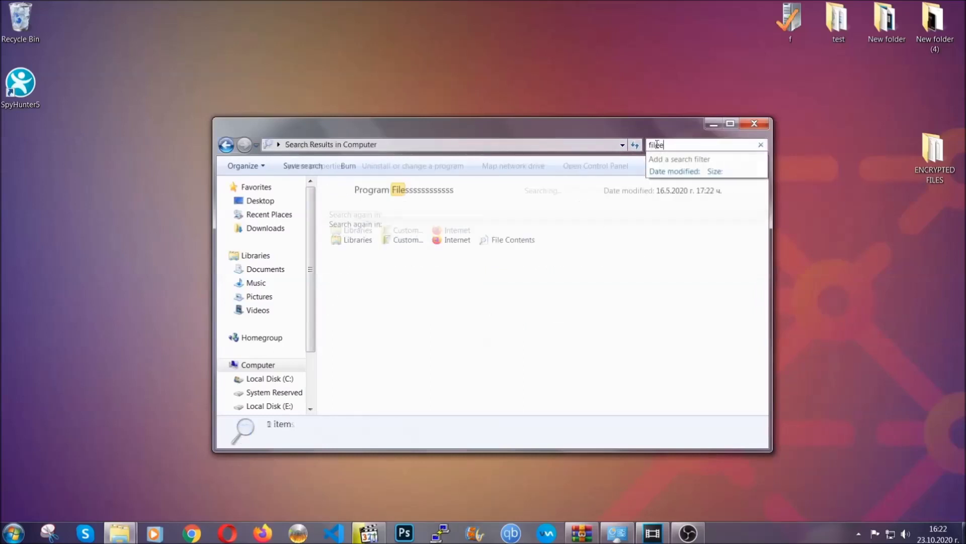
pyautogui.write('extension:exe ')
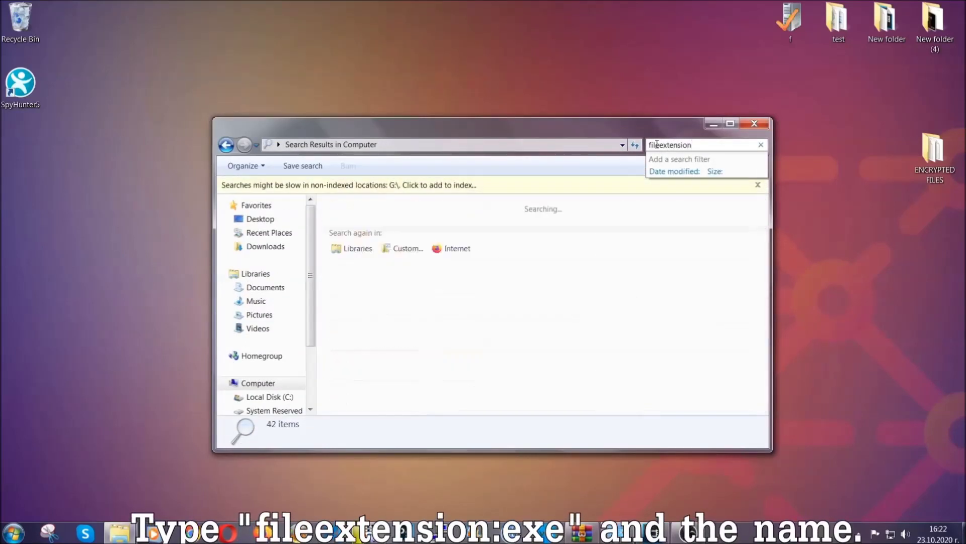
pyautogui.write('E')
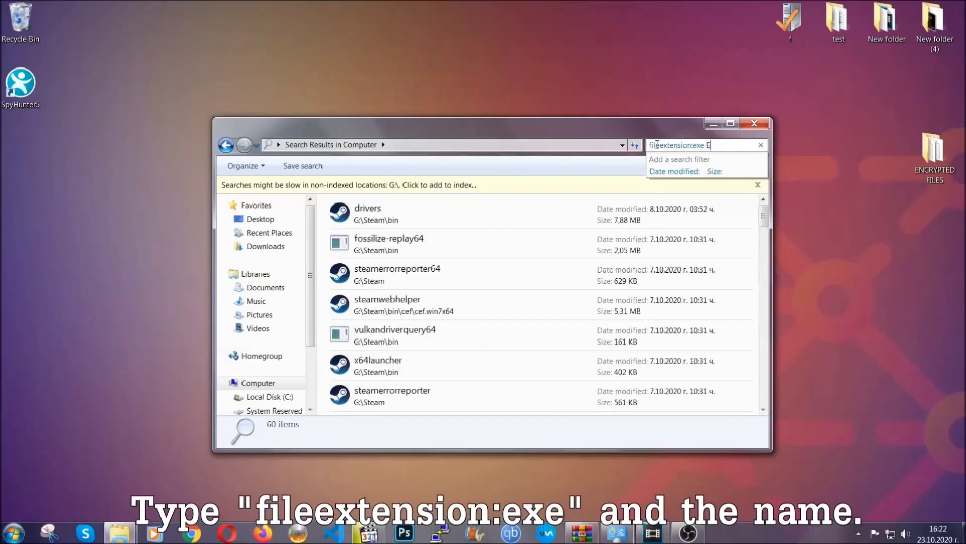
pyautogui.write('xample Virus Name')
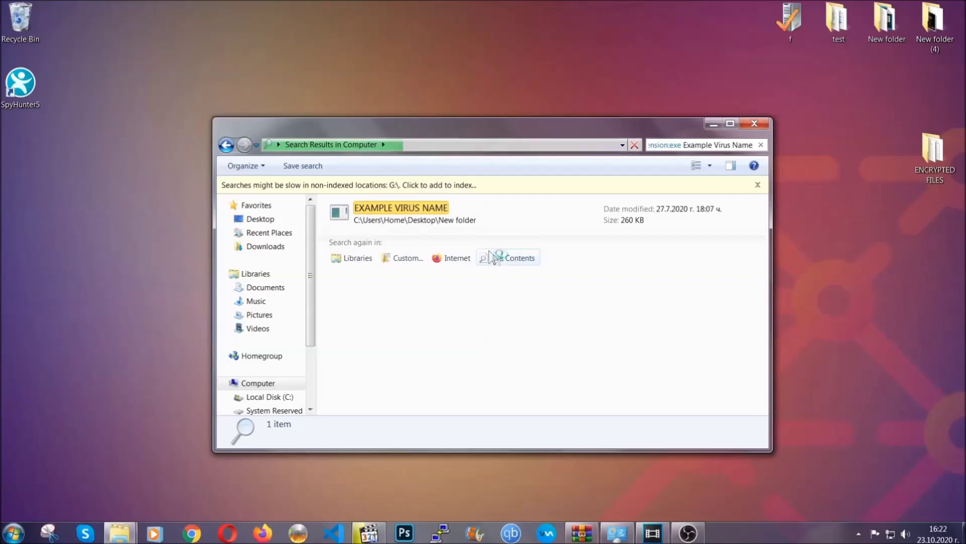
# Delete the EXAMPLE VIRUS NAME result to the Recycle Bin and close Explorer.
pyautogui.click(423, 207)
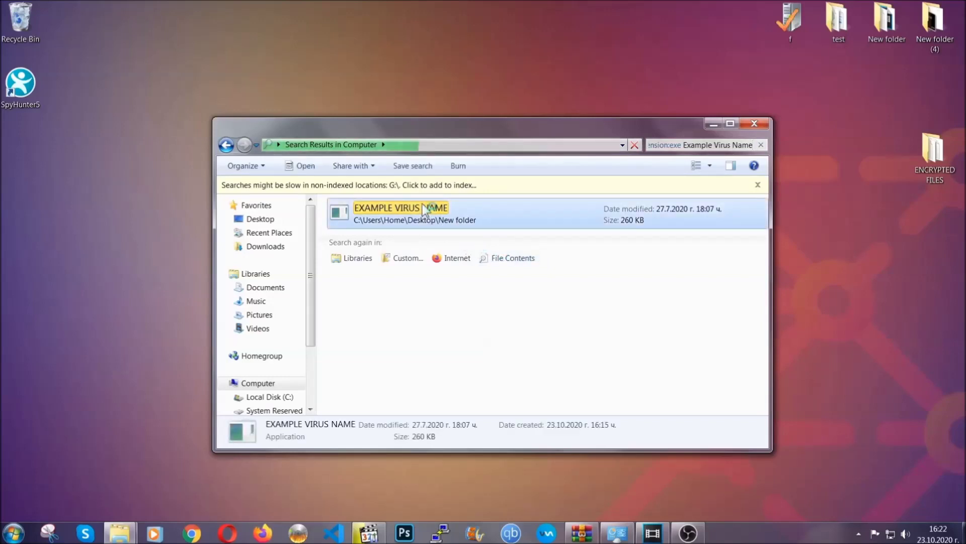
pyautogui.rightClick(424, 210)
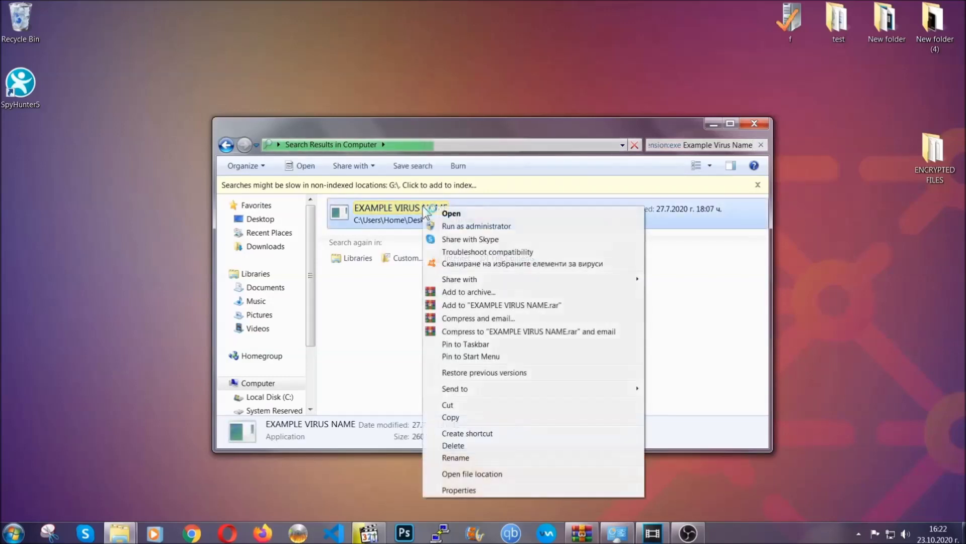
pyautogui.click(466, 446)
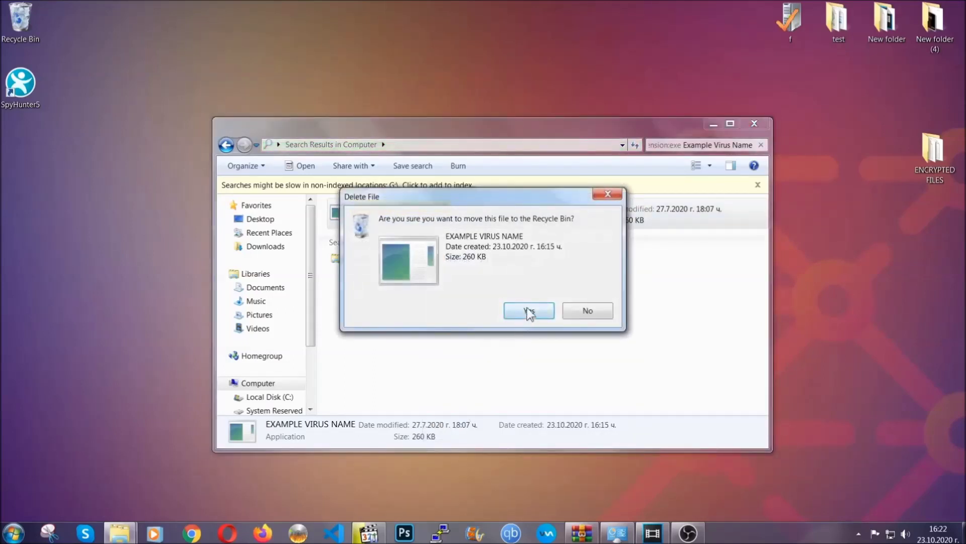
pyautogui.click(529, 311)
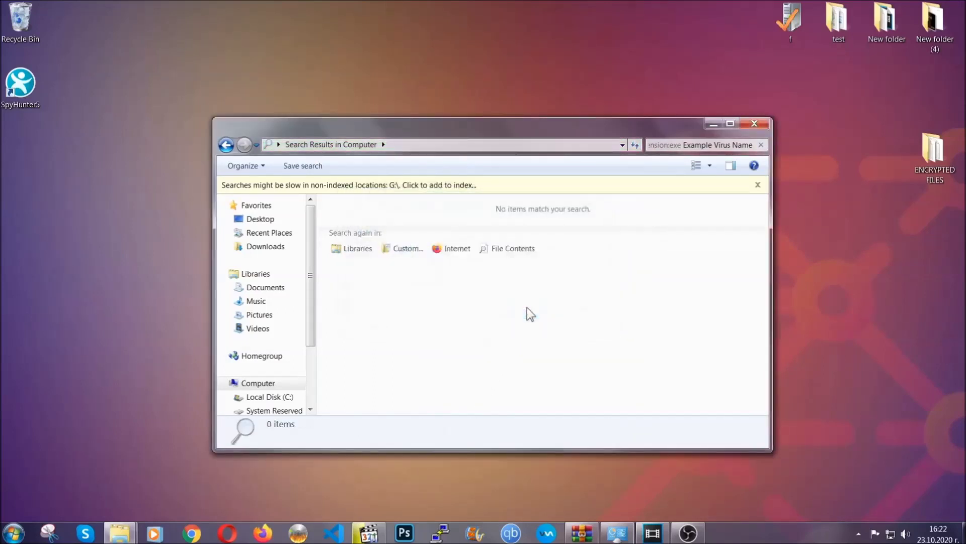
pyautogui.click(754, 124)
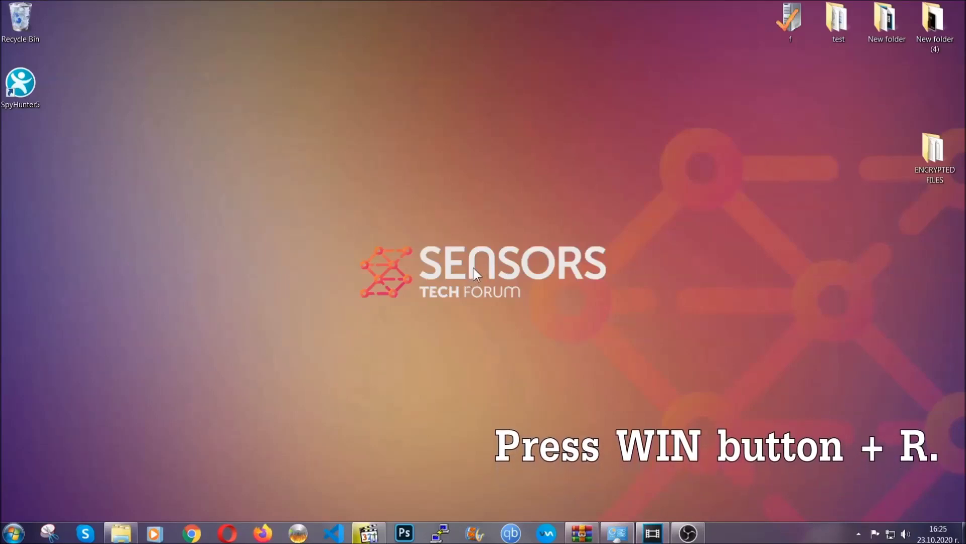
# Launch Registry Editor by running REGEDIT from the Run box.
pyautogui.press('super+r')
pyautogui.click(104, 454)
pyautogui.moveTo(91, 457); pyautogui.dragTo(12, 455)
pyautogui.write('REGEDIT')
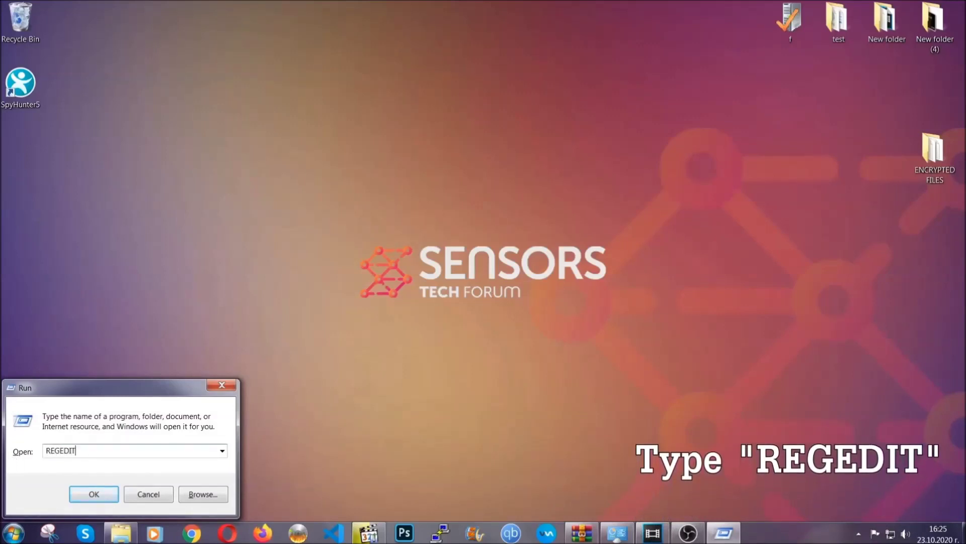
pyautogui.click(83, 492)
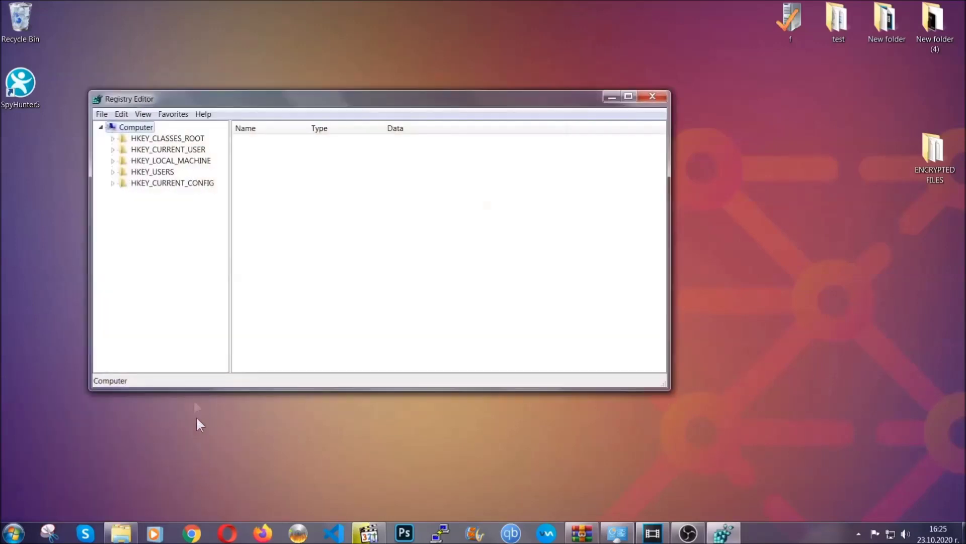
# Export the entire registry to a Desktop file named BACKUP.
pyautogui.click(101, 114)
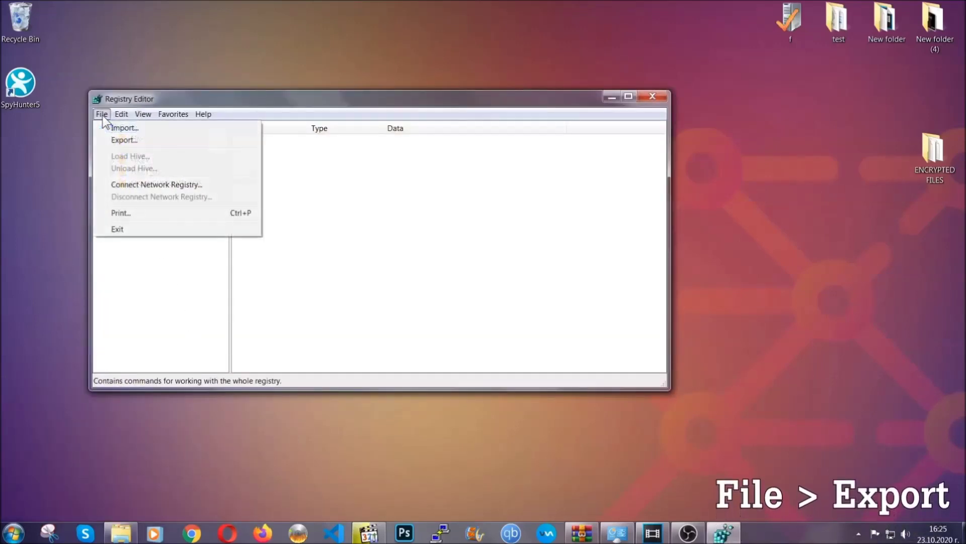
pyautogui.click(125, 139)
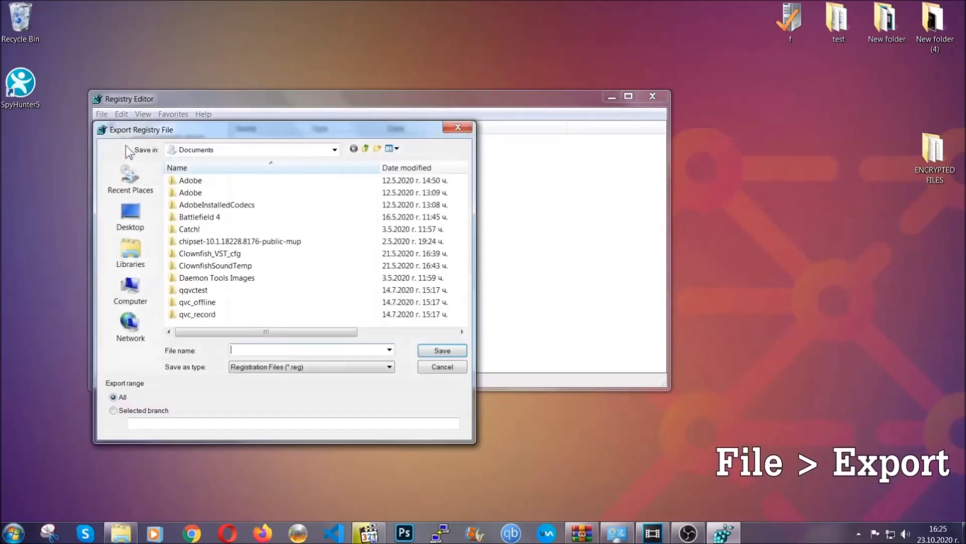
pyautogui.click(126, 211)
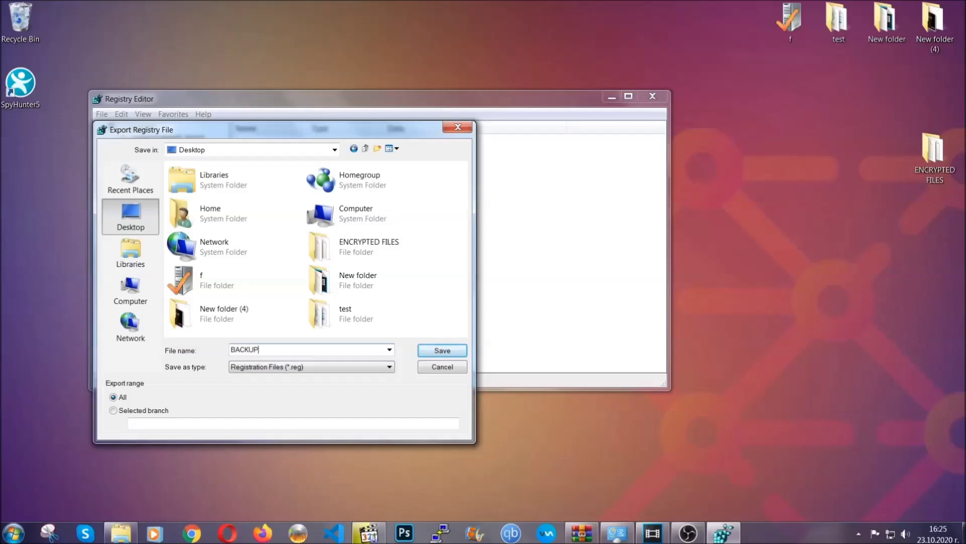
pyautogui.click(435, 352)
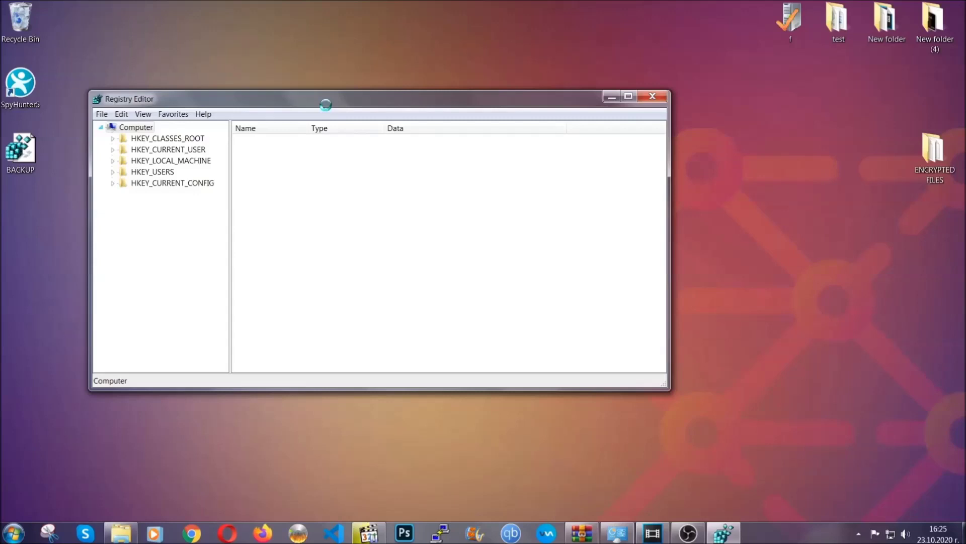
pyautogui.moveTo(326, 110); pyautogui.dragTo(422, 141)
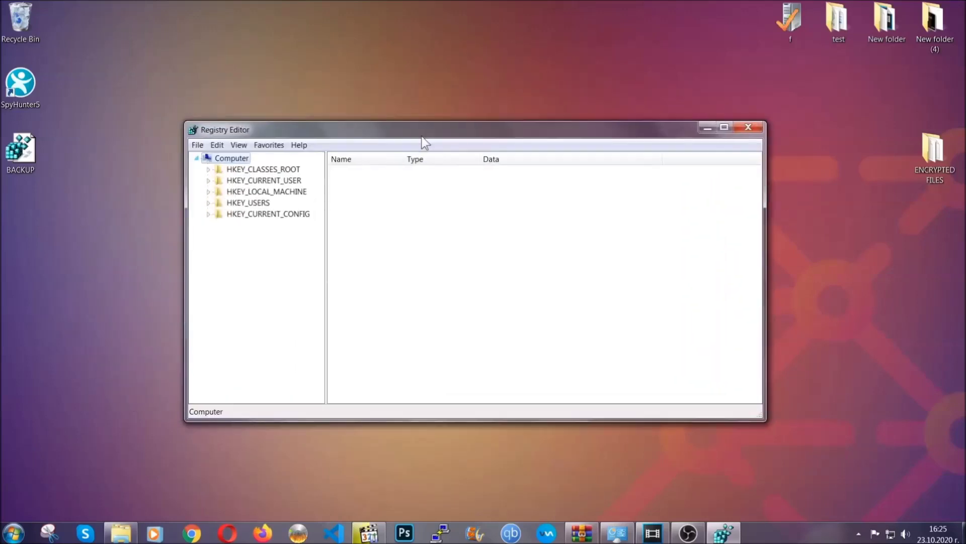
# Search the registry for RunOnce and select the current user's Run key listing THE VIRUS.
pyautogui.click(197, 147)
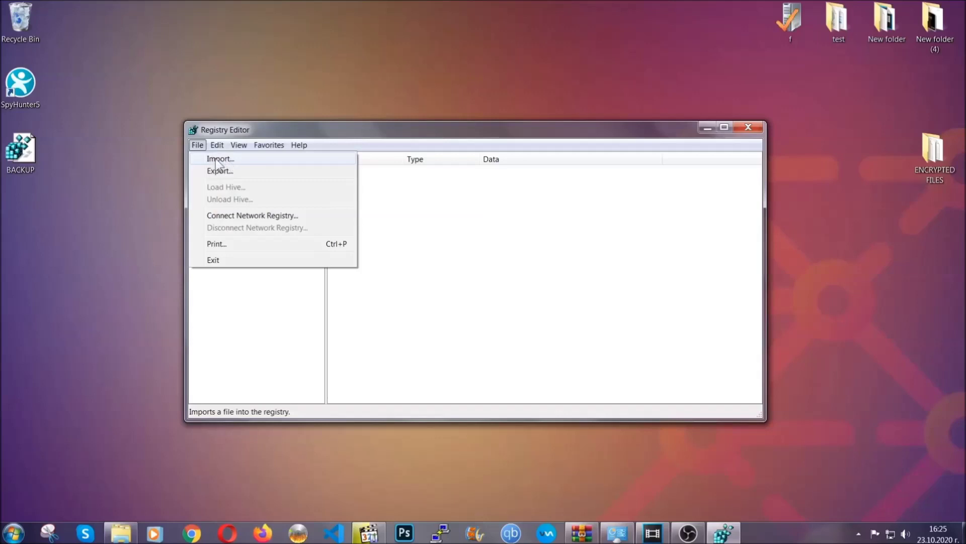
pyautogui.click(198, 145)
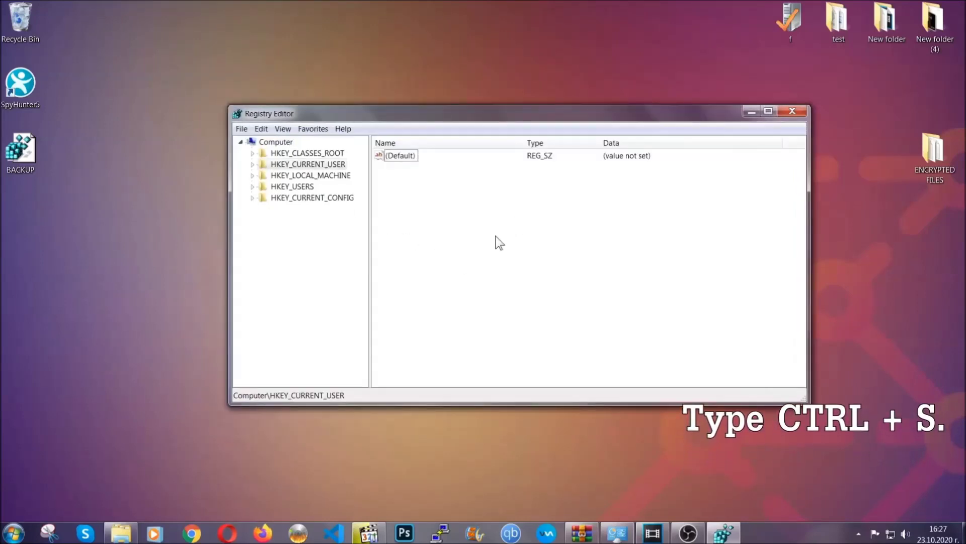
pyautogui.hotkey('ctrl', 'f')
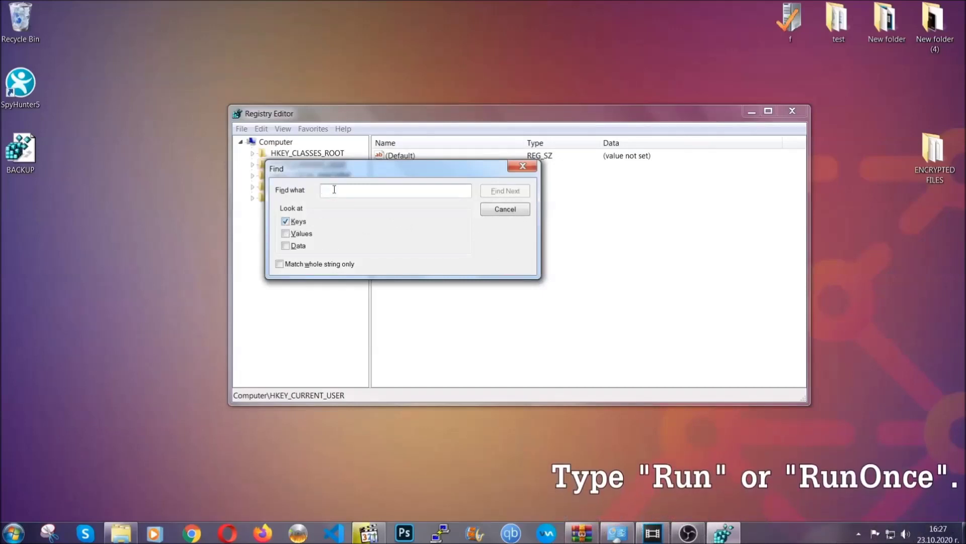
pyautogui.write('RunO')
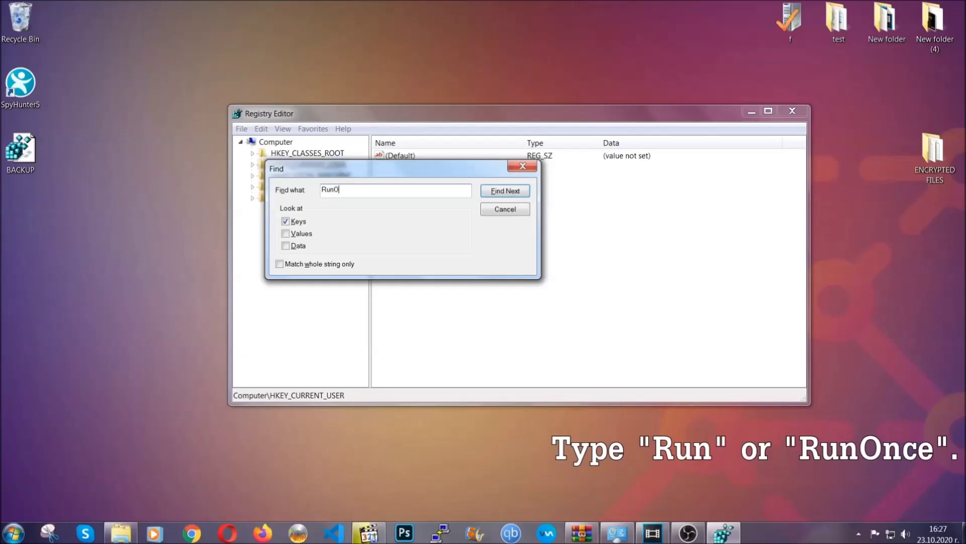
pyautogui.write('nce')
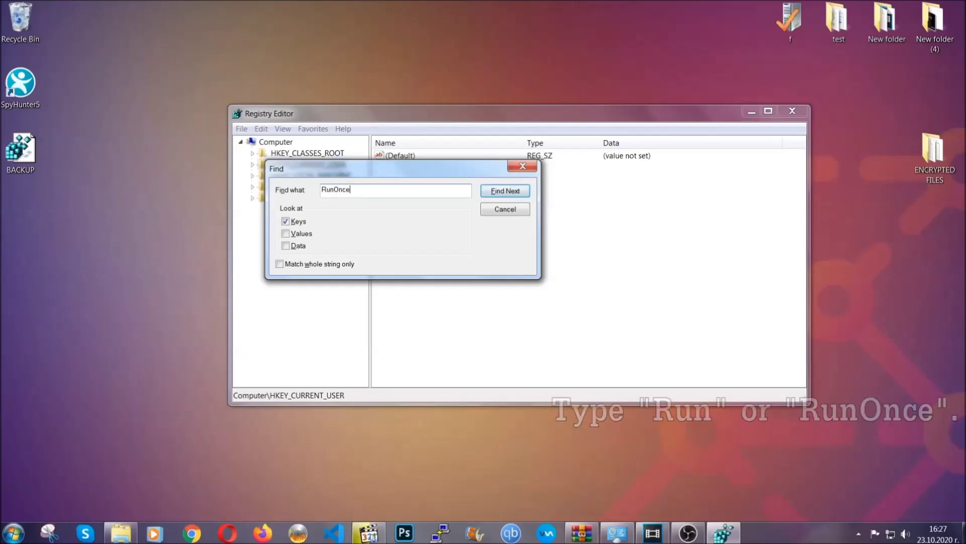
pyautogui.click(517, 194)
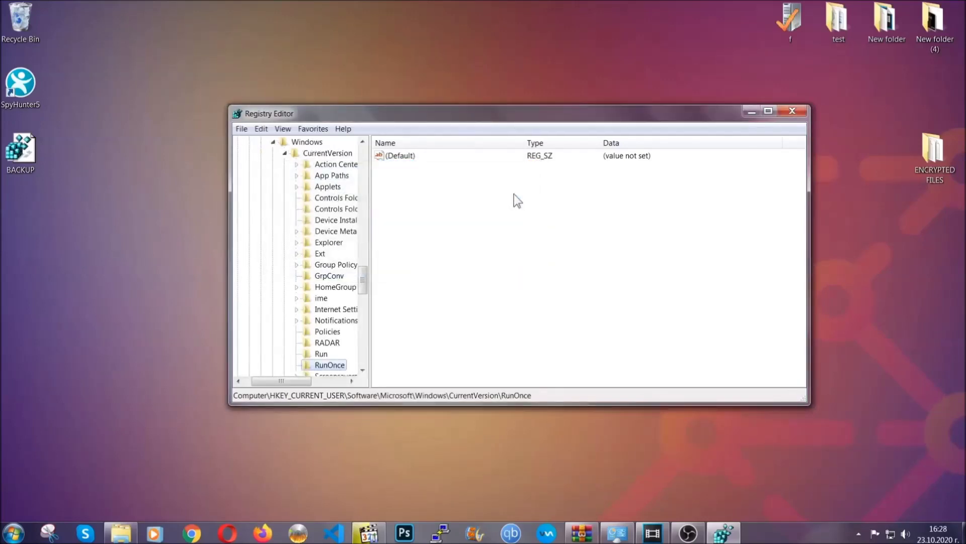
pyautogui.scroll(-3, 371, 278)
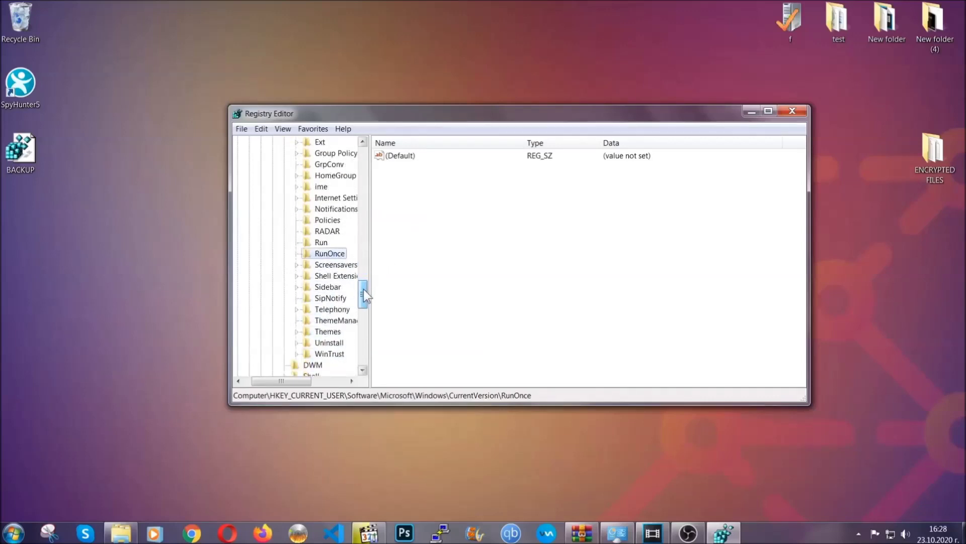
pyautogui.click(321, 242)
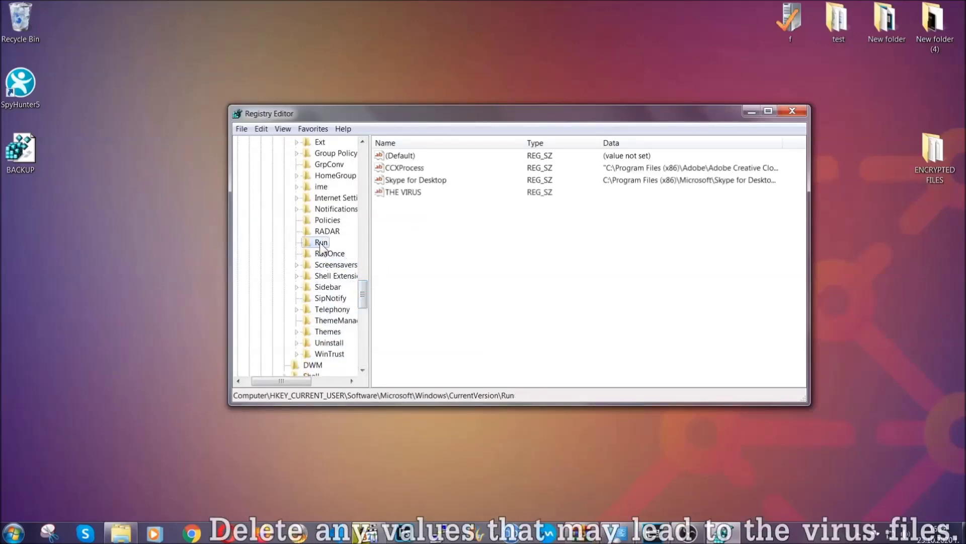
# Delete the THE VIRUS value from the Run key and confirm the permanent deletion.
pyautogui.click(396, 194)
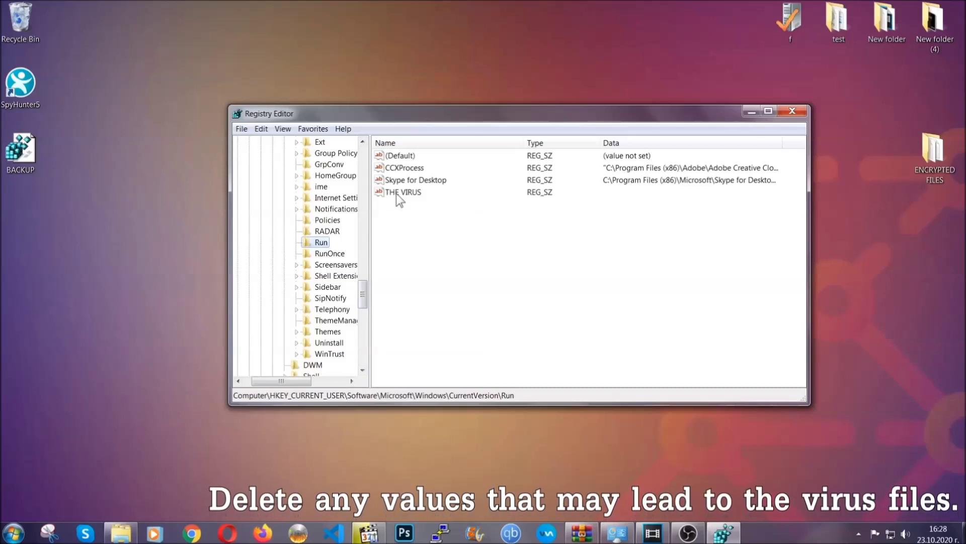
pyautogui.rightClick(396, 194)
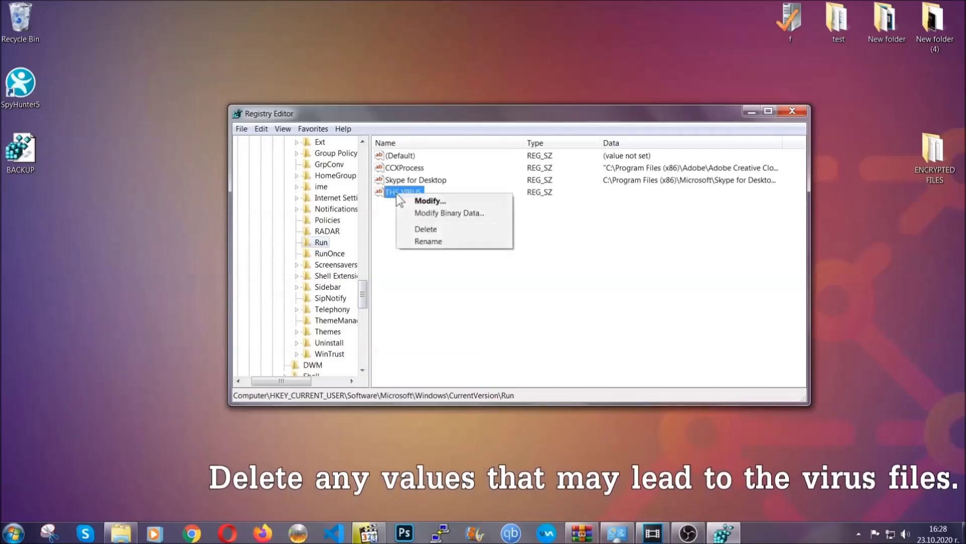
pyautogui.click(416, 230)
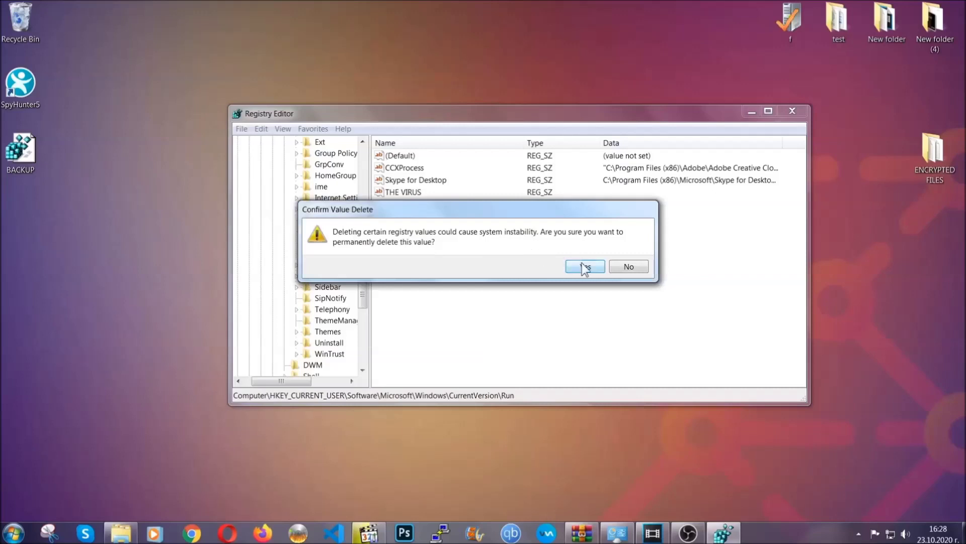
pyautogui.click(585, 267)
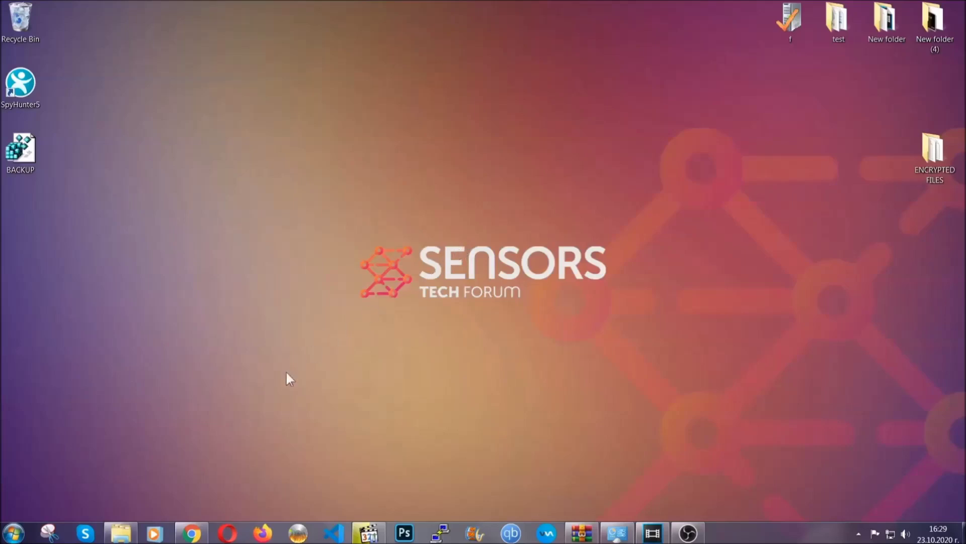
# Bring up the SensorsTechForum recovery article, select its URL, and expand Method 2, Restore Data via Windows Backup.
pyautogui.click(192, 534)
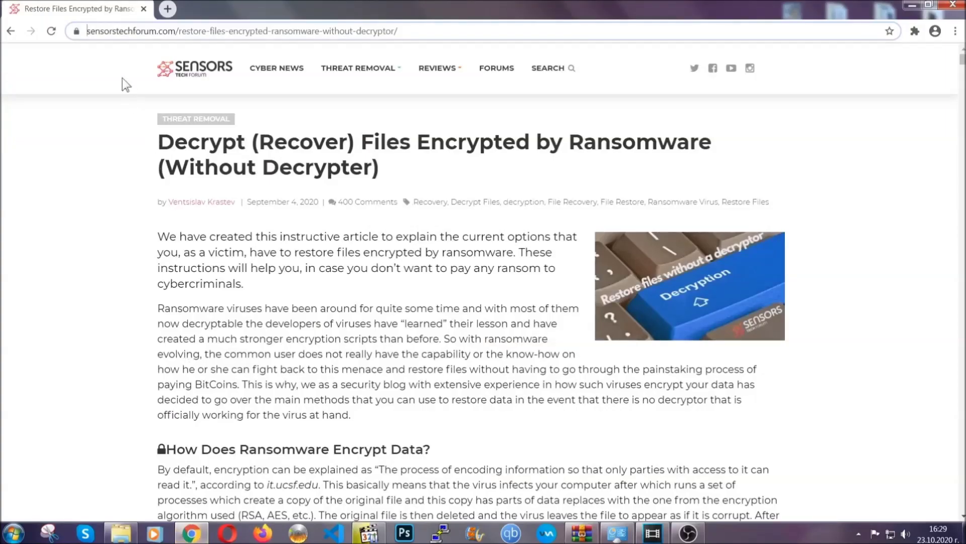
pyautogui.click(88, 31)
pyautogui.moveTo(88, 31); pyautogui.dragTo(436, 35)
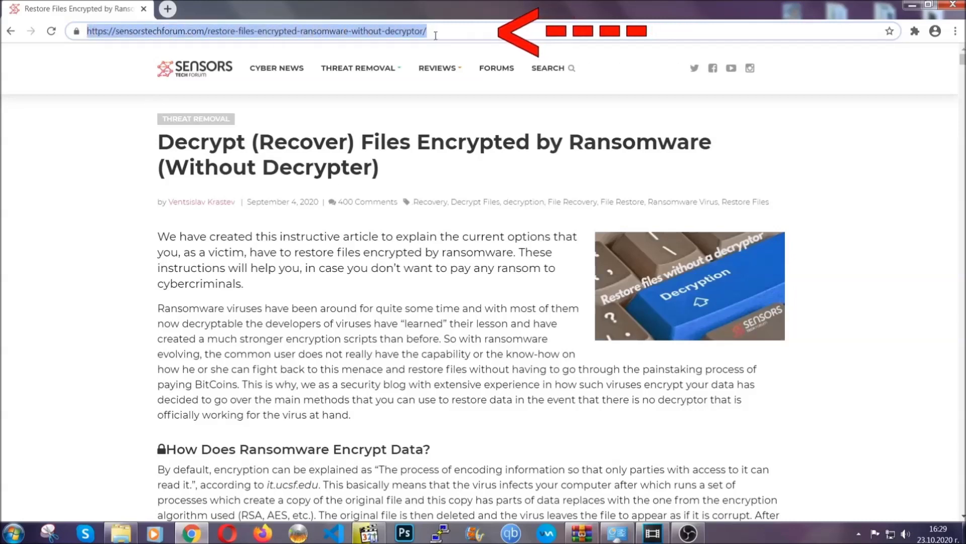
pyautogui.moveTo(437, 98)
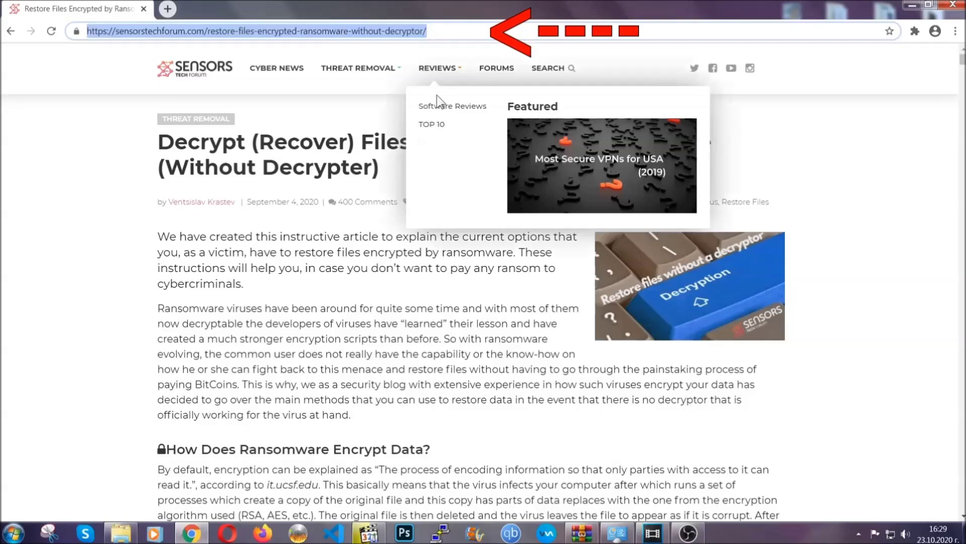
pyautogui.scroll(-5, 497, 274)
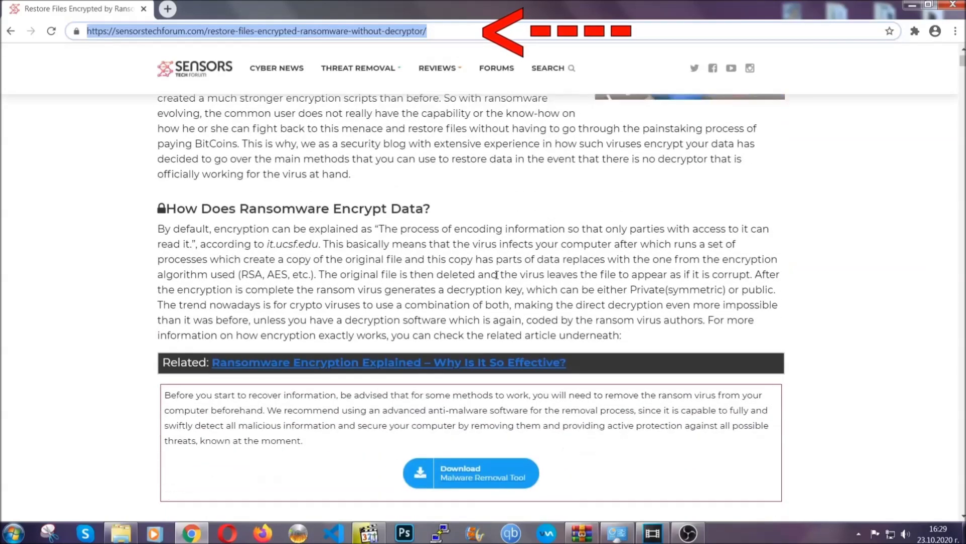
pyautogui.scroll(-6, 497, 275)
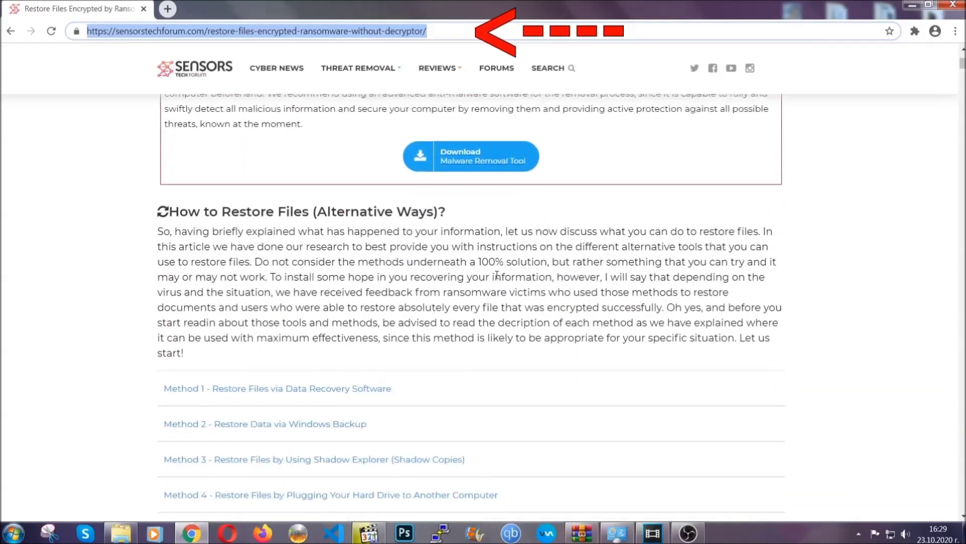
pyautogui.scroll(-4, 497, 274)
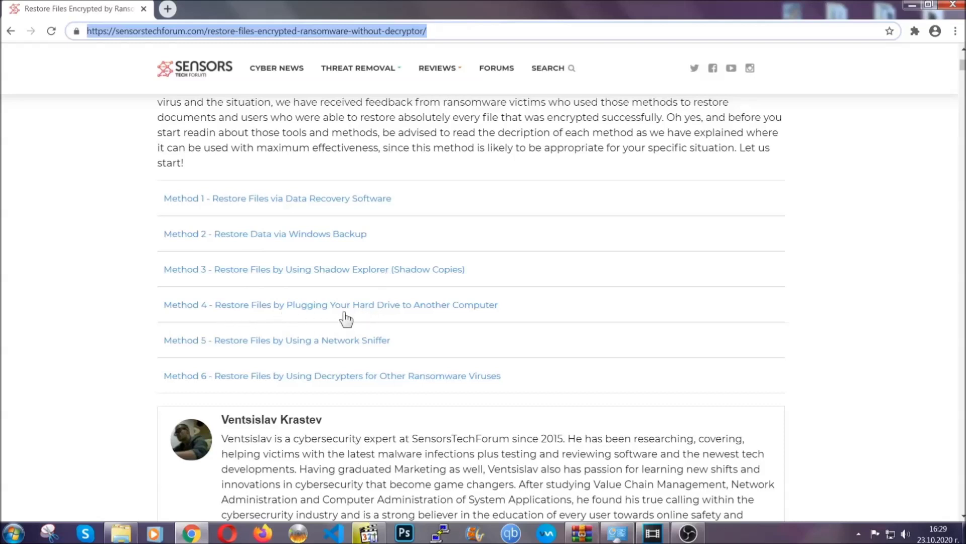
pyautogui.click(301, 233)
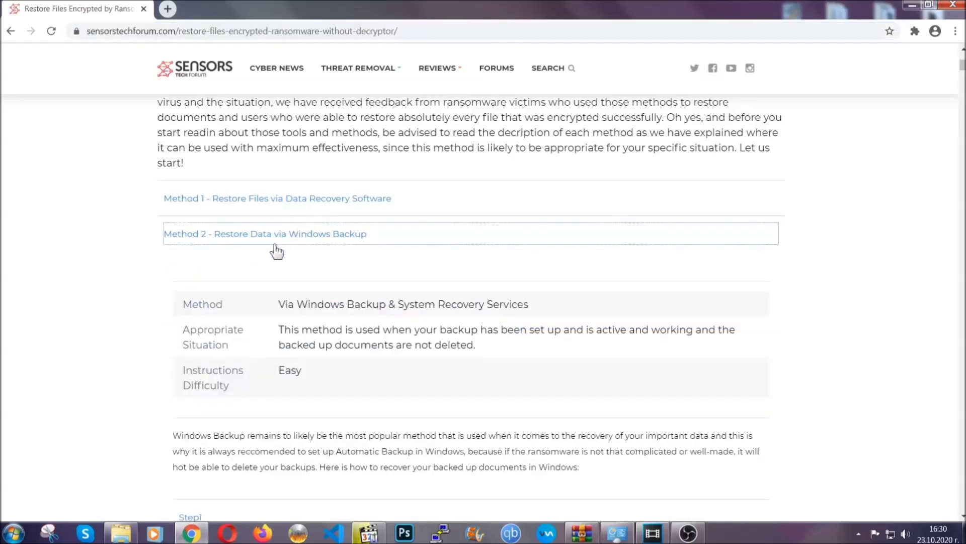
# Expand the Step1, Step2 and Step3 instructions of the Windows Backup method.
pyautogui.moveTo(280, 302); pyautogui.dragTo(340, 383)
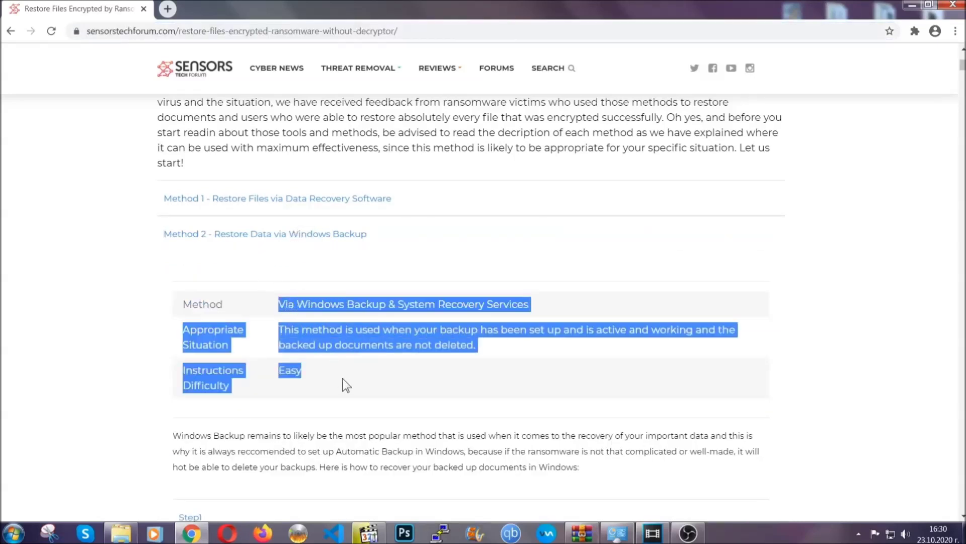
pyautogui.click(342, 379)
pyautogui.scroll(-4, 345, 375)
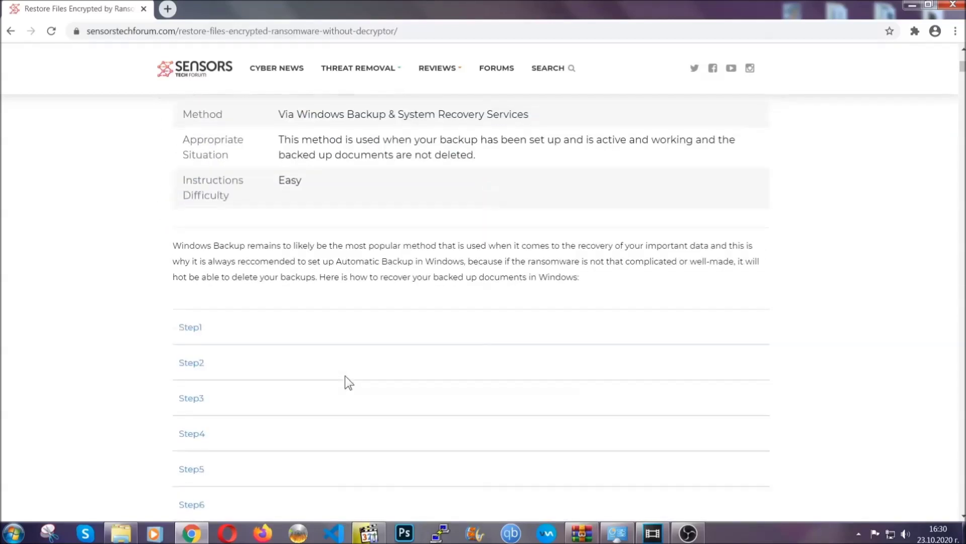
pyautogui.scroll(-1, 346, 376)
pyautogui.click(198, 264)
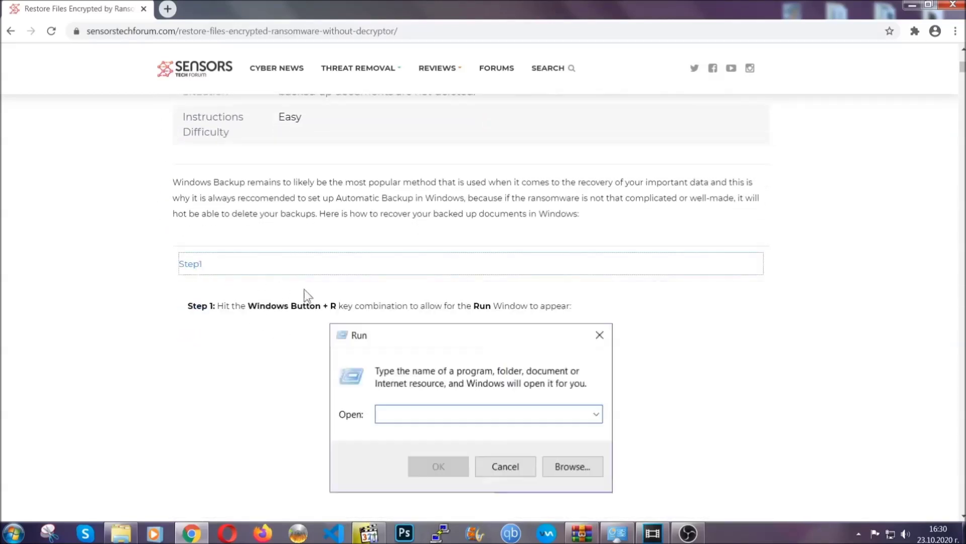
pyautogui.scroll(-4, 452, 313)
pyautogui.click(226, 313)
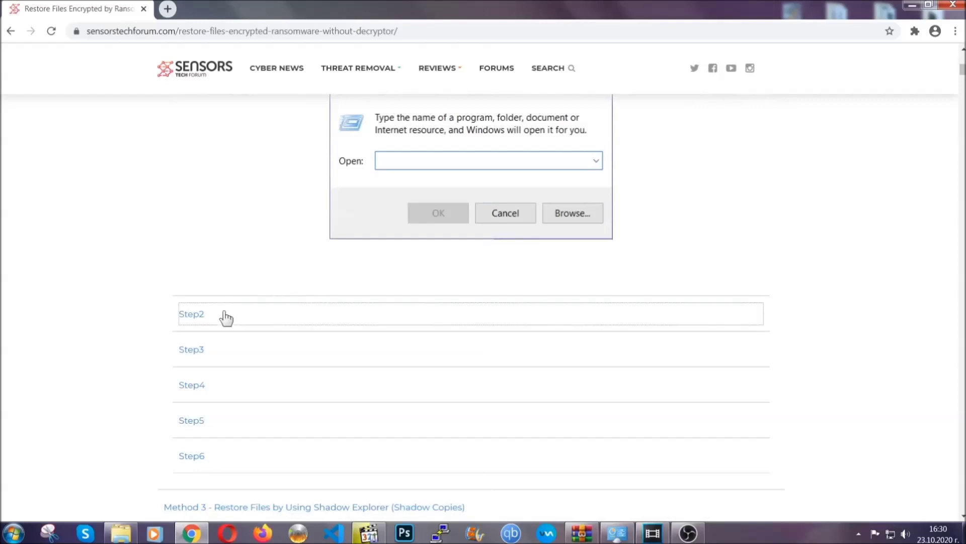
pyautogui.scroll(-4, 418, 322)
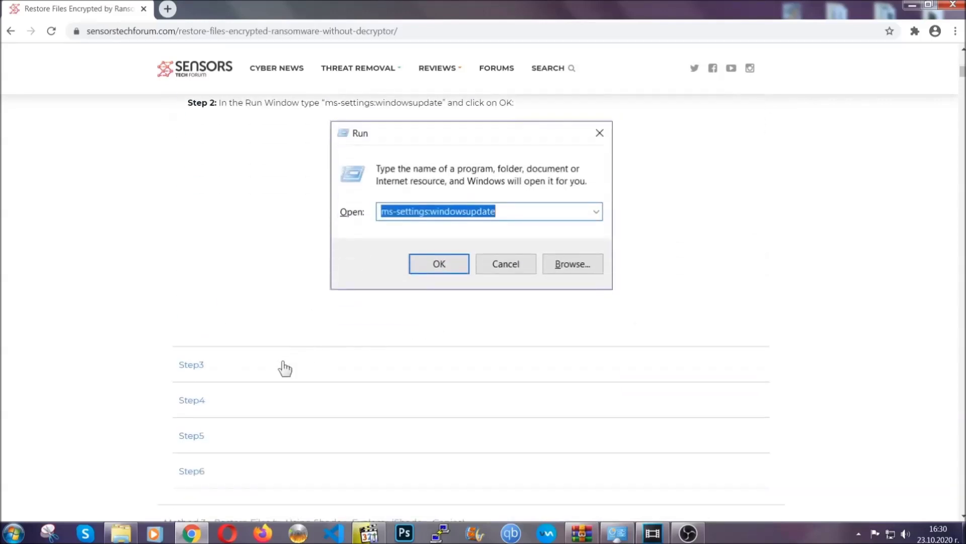
pyautogui.click(286, 366)
# Read through the expanded steps, scroll back up, and minimize Chrome to the desktop.
pyautogui.scroll(-3, 428, 345)
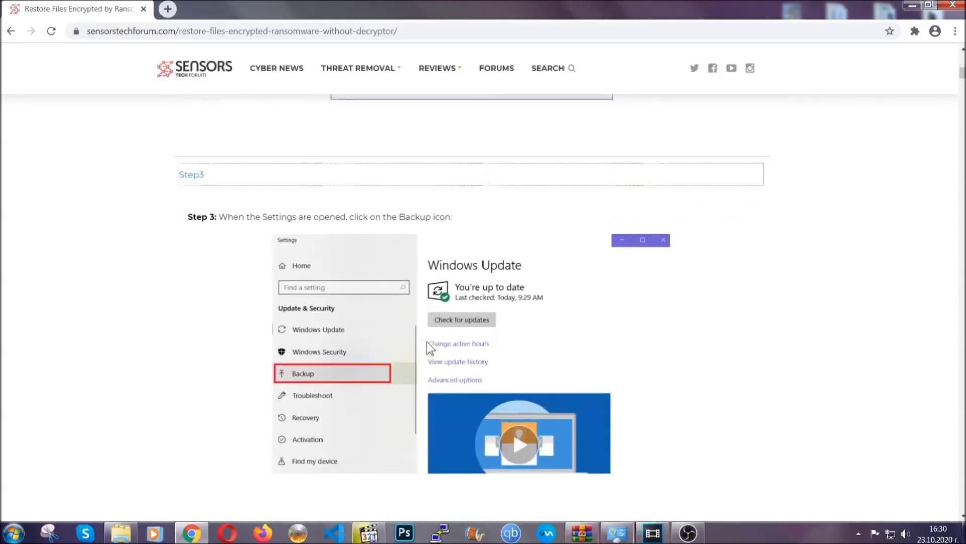
pyautogui.scroll(-2, 426, 342)
pyautogui.scroll(-2, 424, 344)
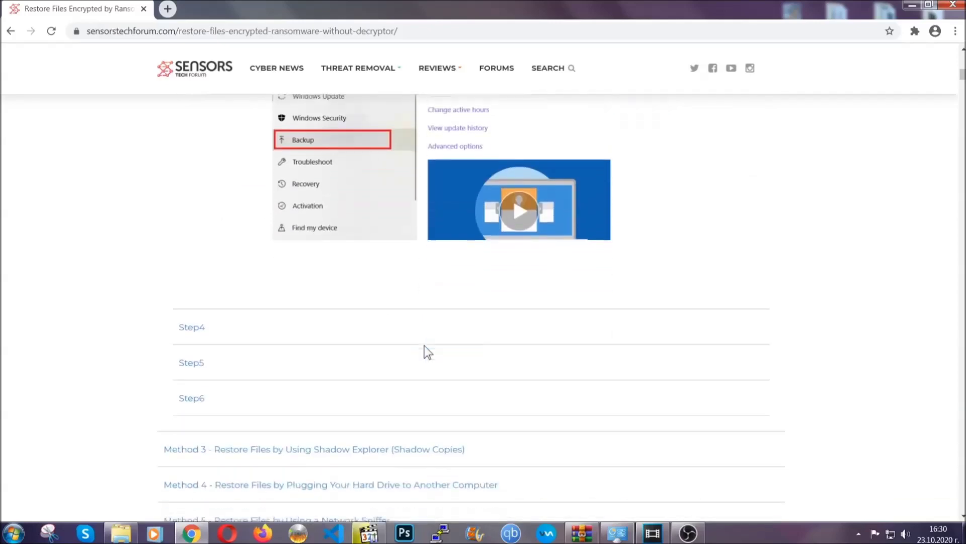
pyautogui.scroll(-7, 424, 345)
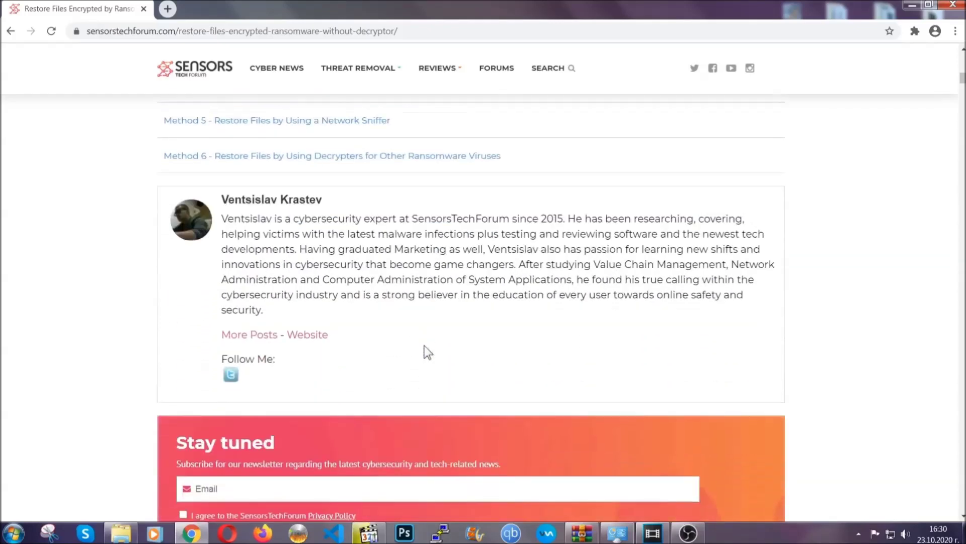
pyautogui.scroll(20, 424, 345)
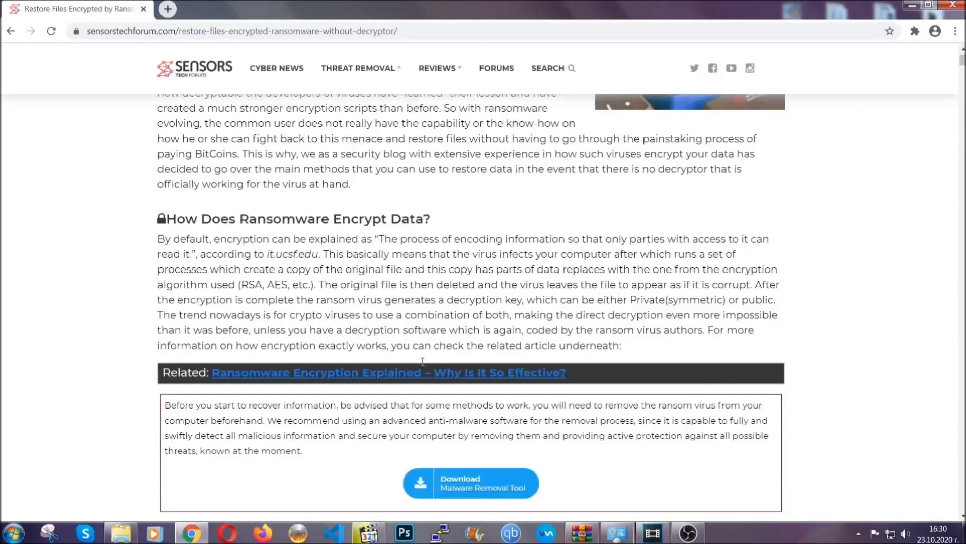
pyautogui.scroll(5, 422, 361)
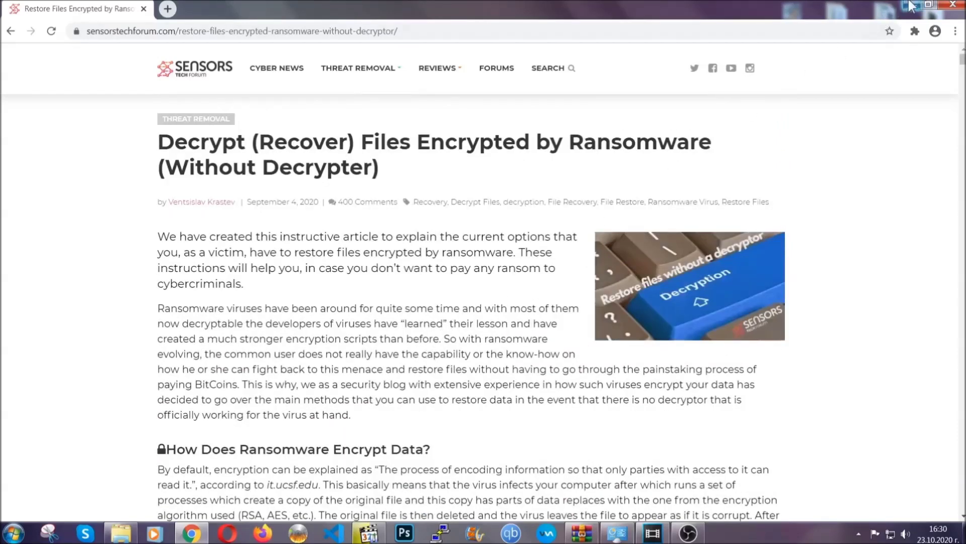
pyautogui.click(911, 4)
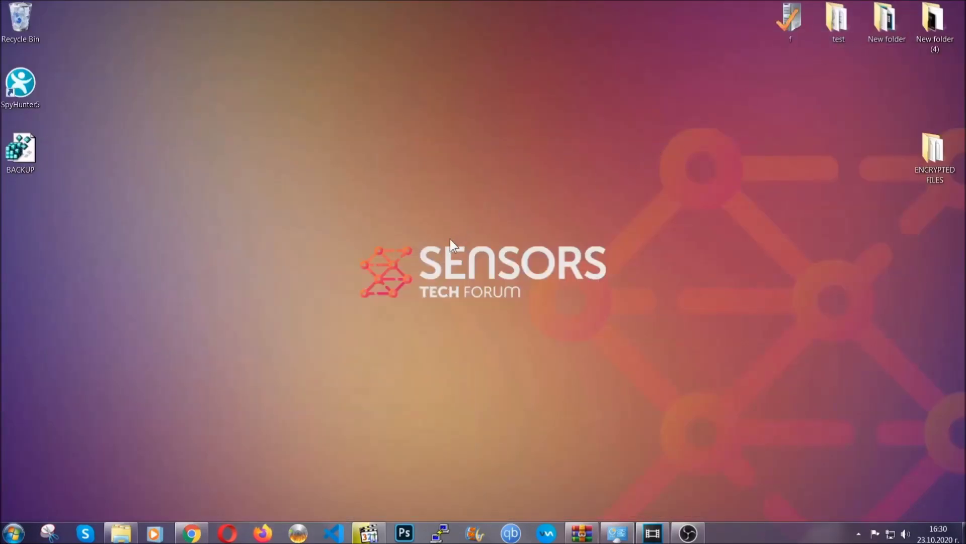